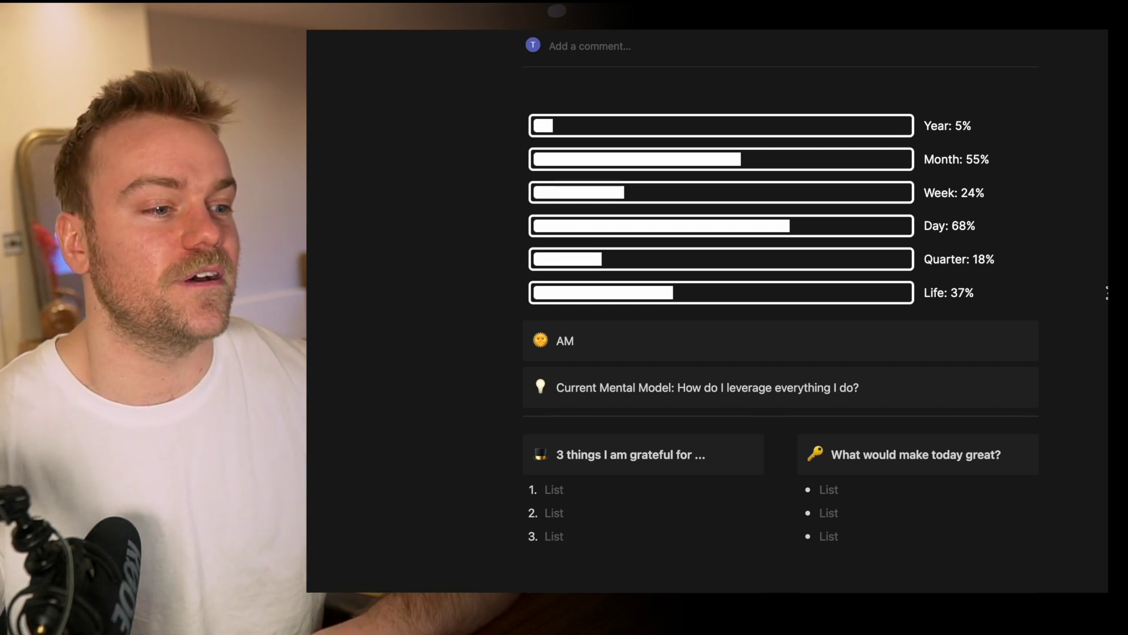
# Scroll down to the Life Purpose and Focus of the Day sections, then bring up the overview of all open windows
pyautogui.scroll(-2, 599, 486)
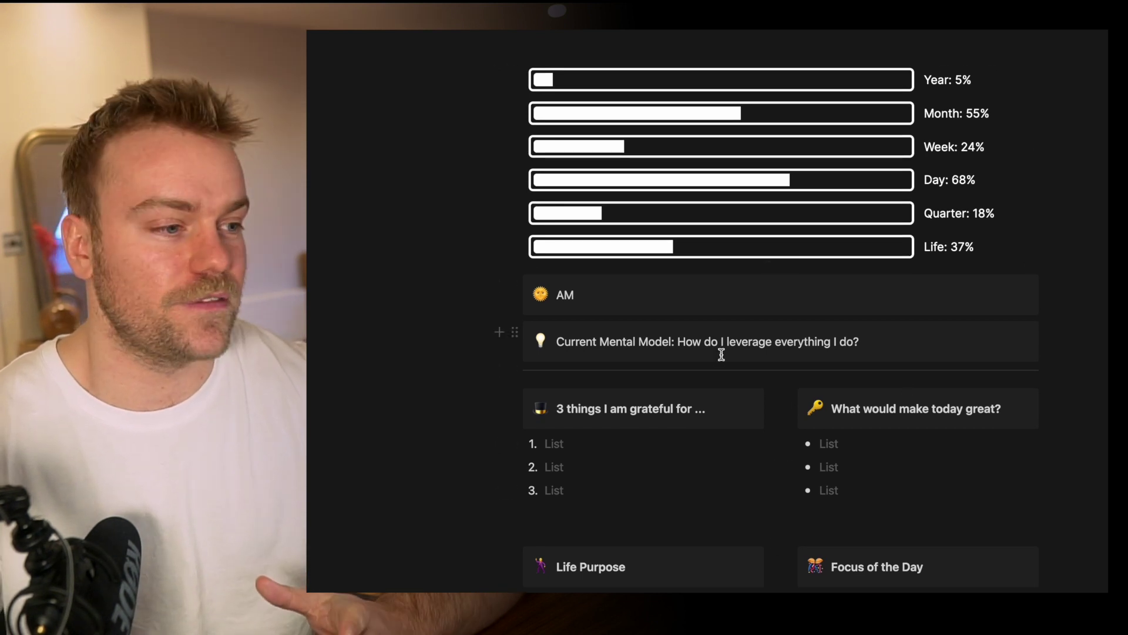
pyautogui.scroll(-2, 721, 355)
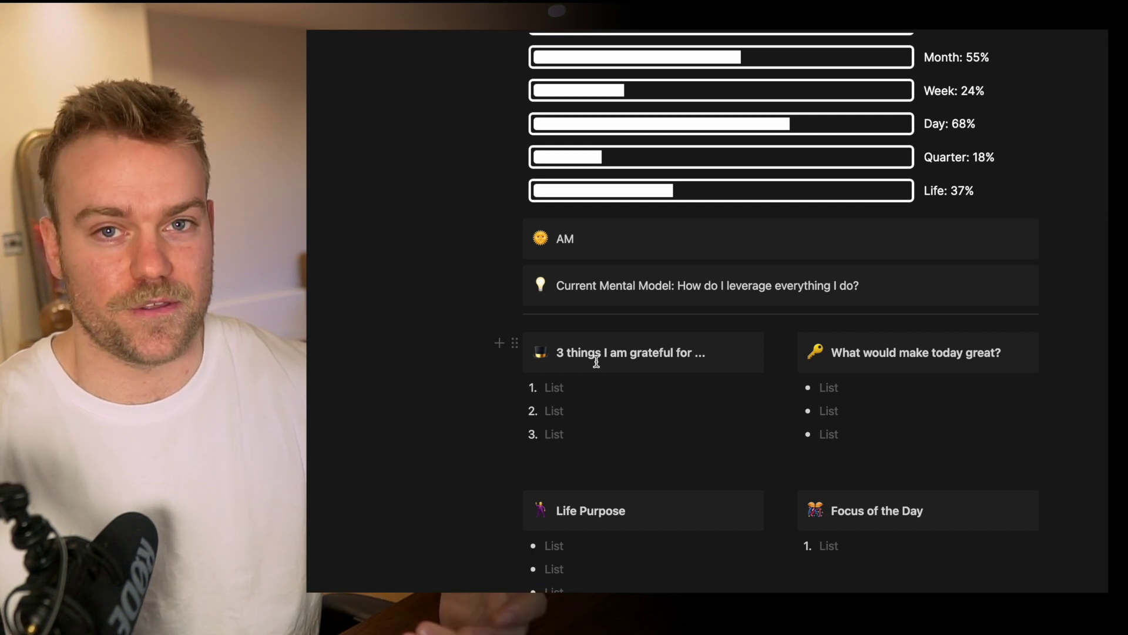
pyautogui.hotkey('ctrl', 'Up')
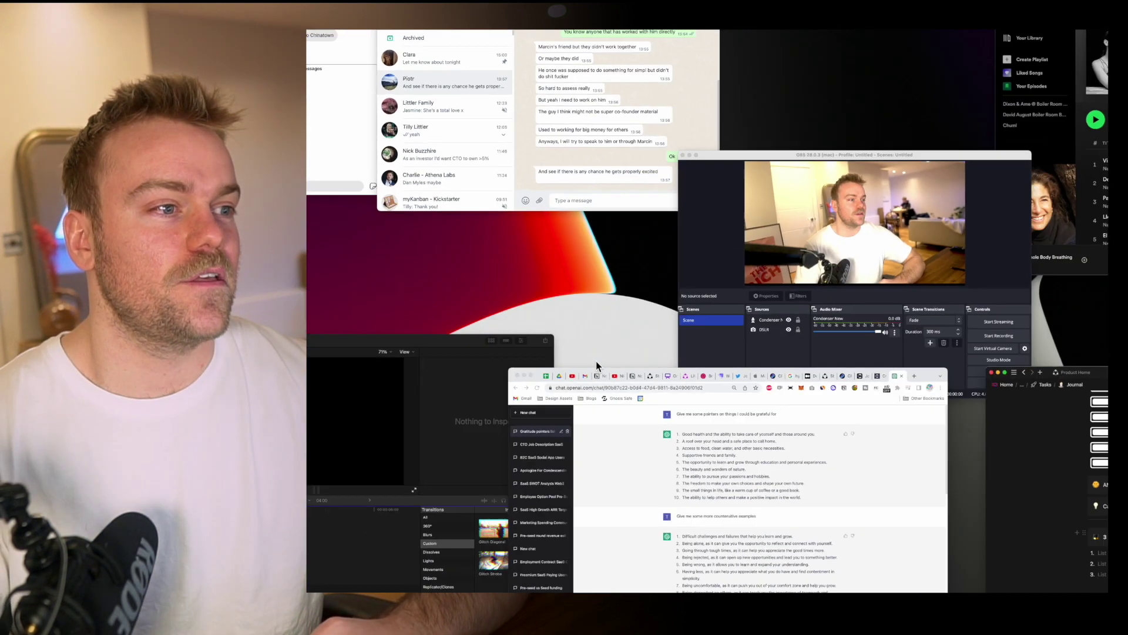
# In the ChatGPT chat, ask it to break today's sales plan into 3 smaller steps
pyautogui.click(638, 446)
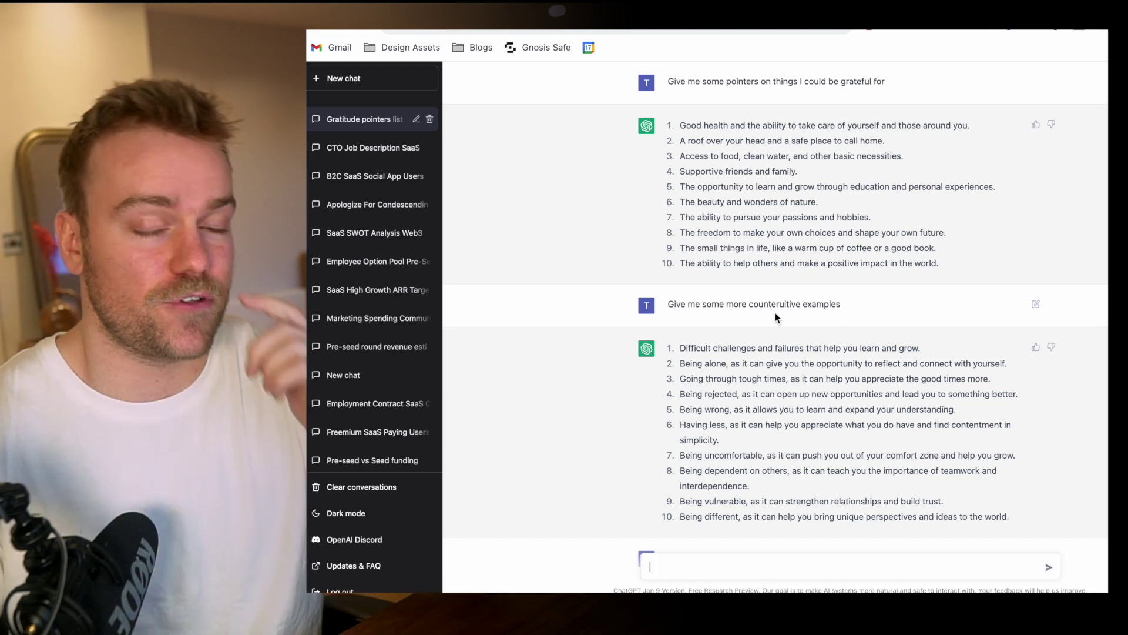
pyautogui.write('I want to focus on creating a sales plan for my business today. How can I break this down into a 3 smaller steps')
pyautogui.press('Return')
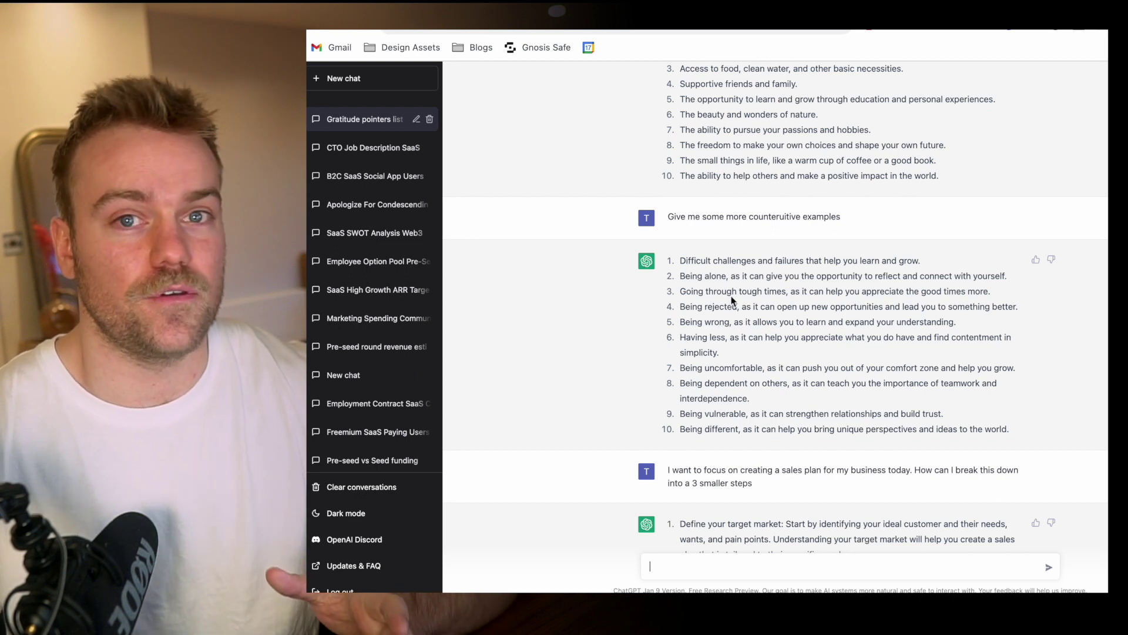
pyautogui.hotkey('ctrl', 'Up')
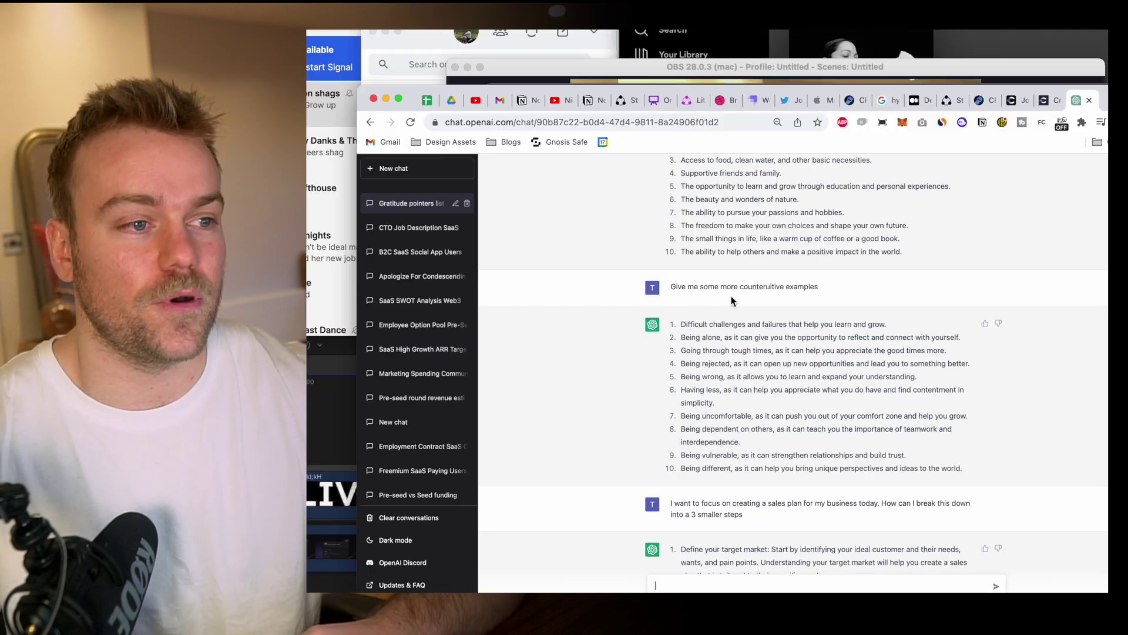
pyautogui.hotkey('ctrl', 'Right')
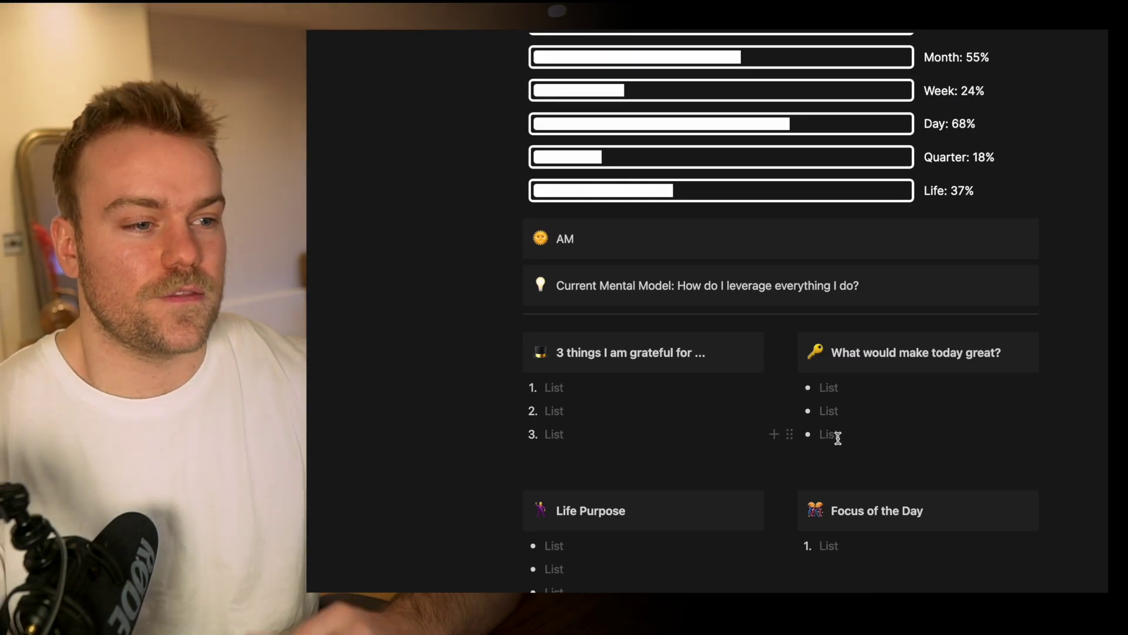
pyautogui.scroll(-1, 856, 339)
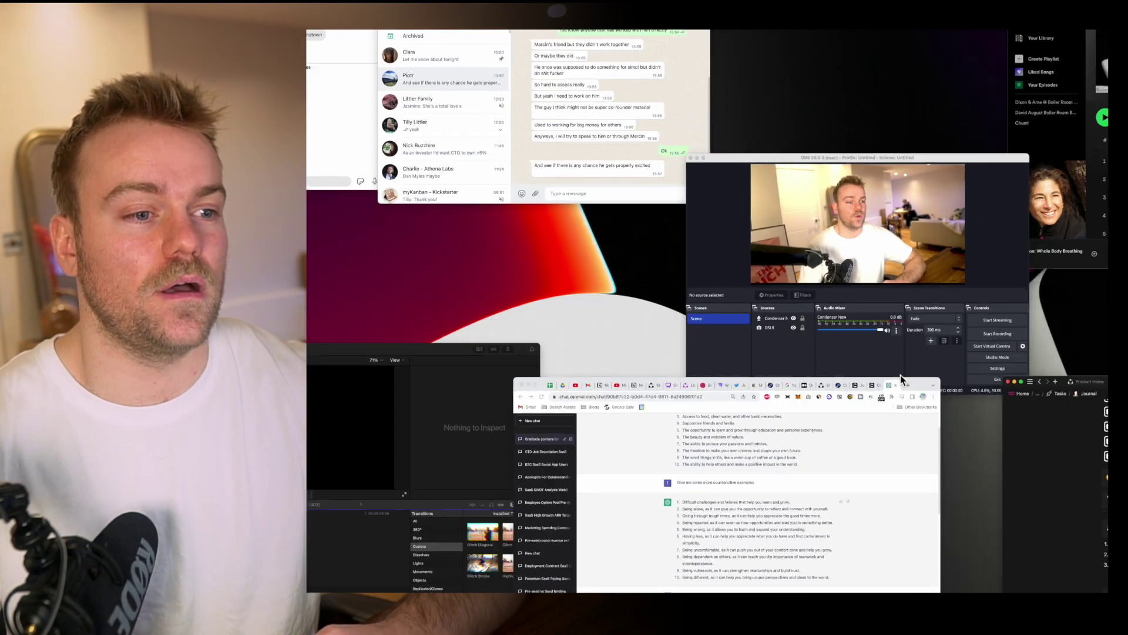
pyautogui.click(782, 469)
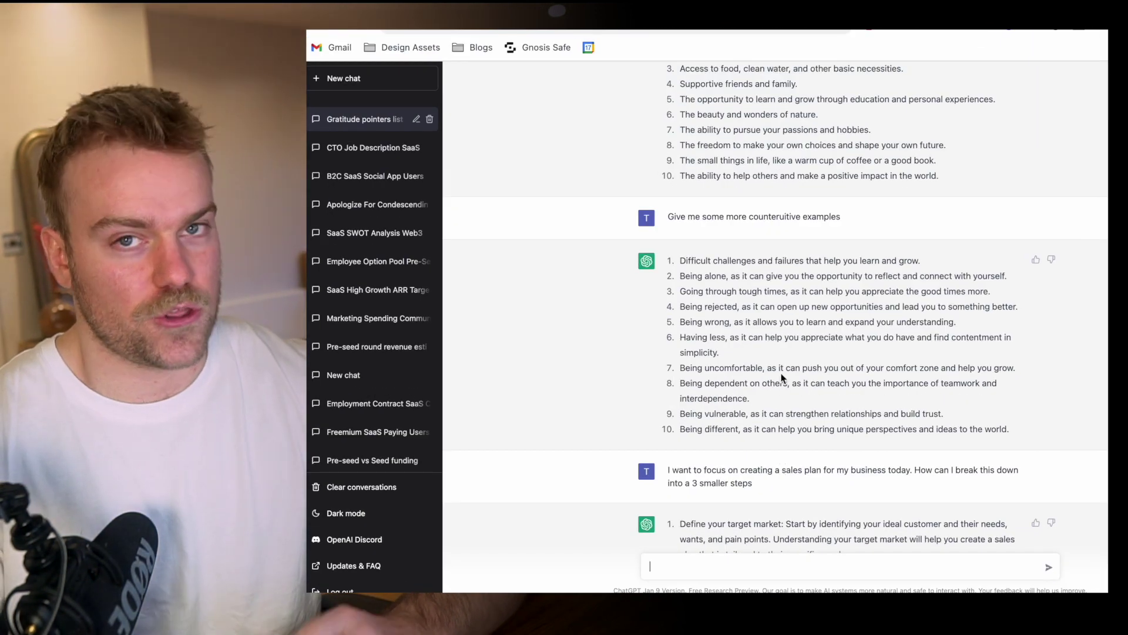
pyautogui.scroll(-1, 782, 377)
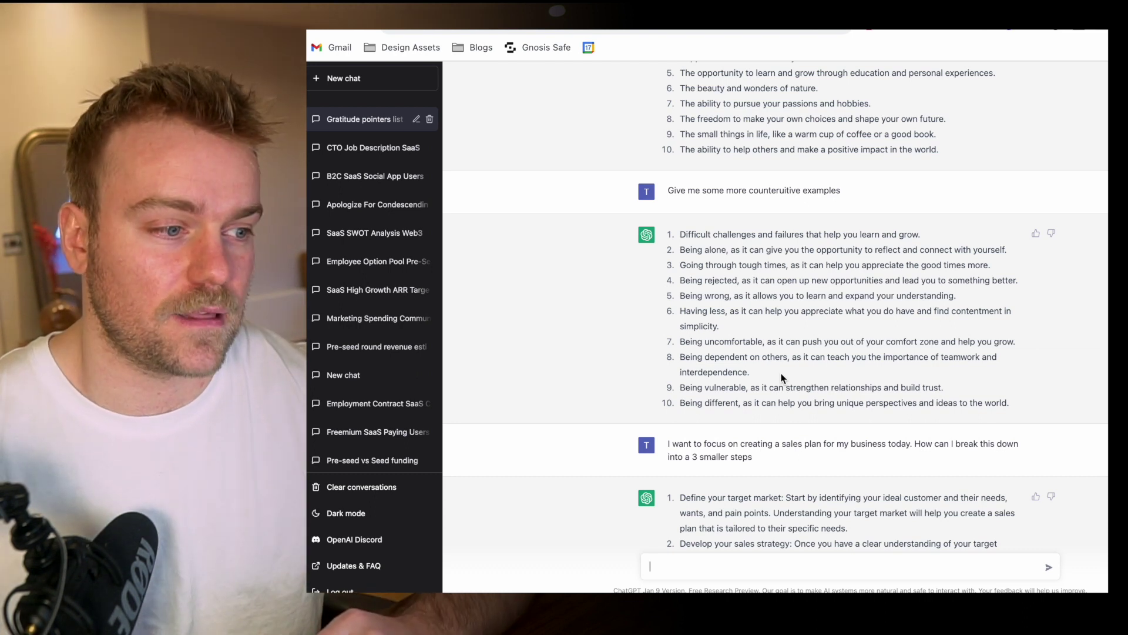
pyautogui.scroll(-2, 781, 375)
pyautogui.scroll(-1, 716, 437)
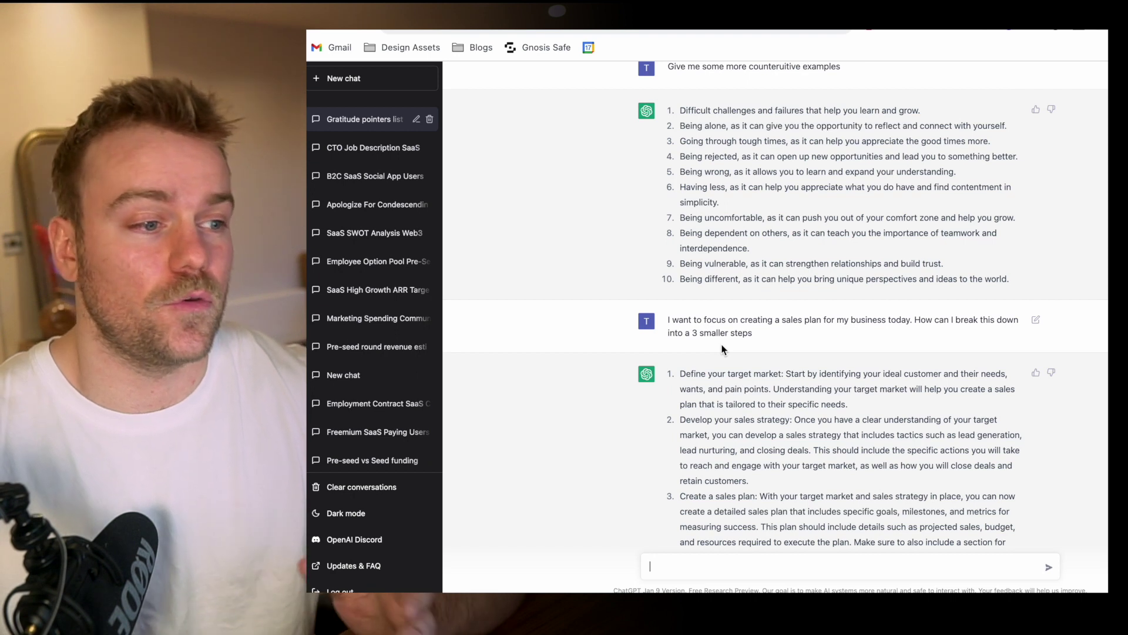
pyautogui.scroll(-2, 694, 400)
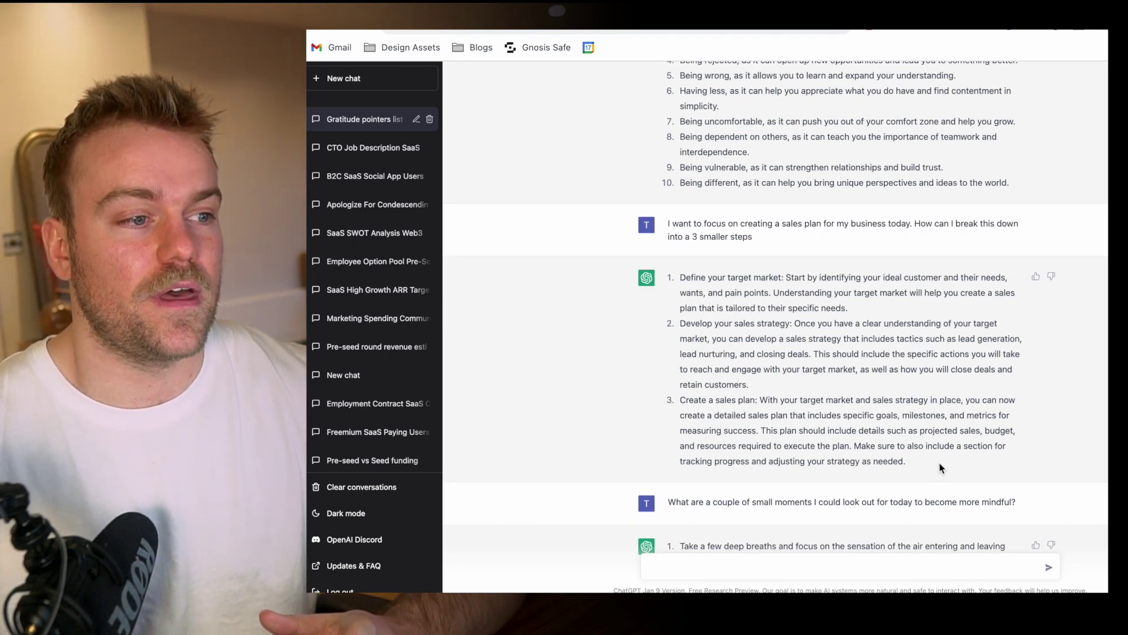
# Paste ChatGPT's three sales-plan steps over the empty bullets under What would make today great?
pyautogui.moveTo(939, 463); pyautogui.dragTo(667, 287)
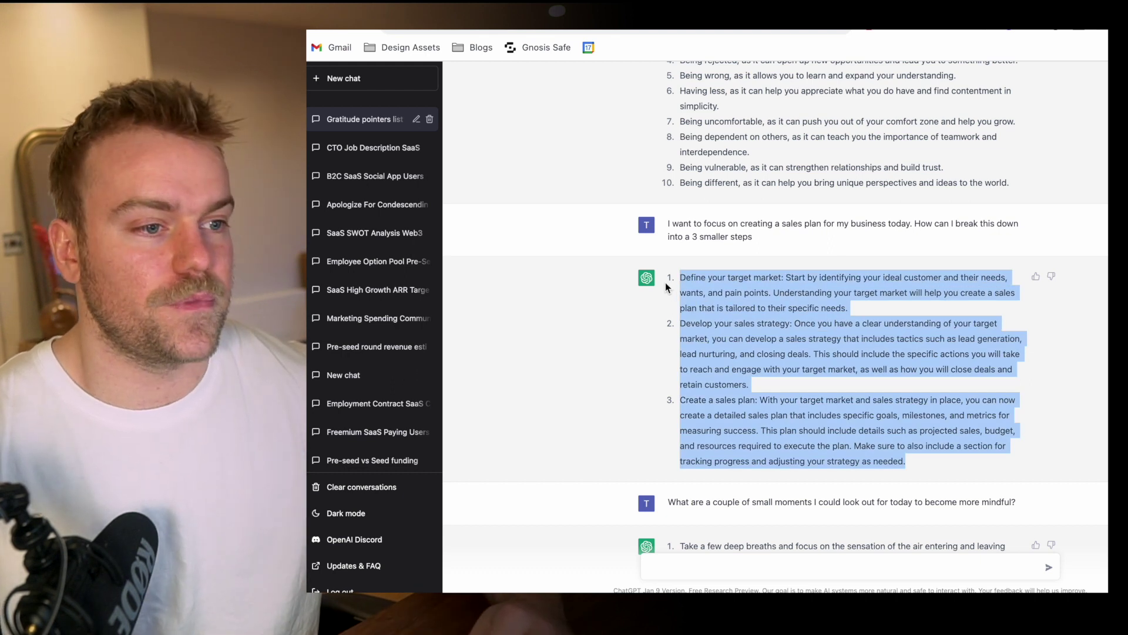
pyautogui.hotkey('ctrl', 'Up')
pyautogui.hotkey('ctrl', 'Right')
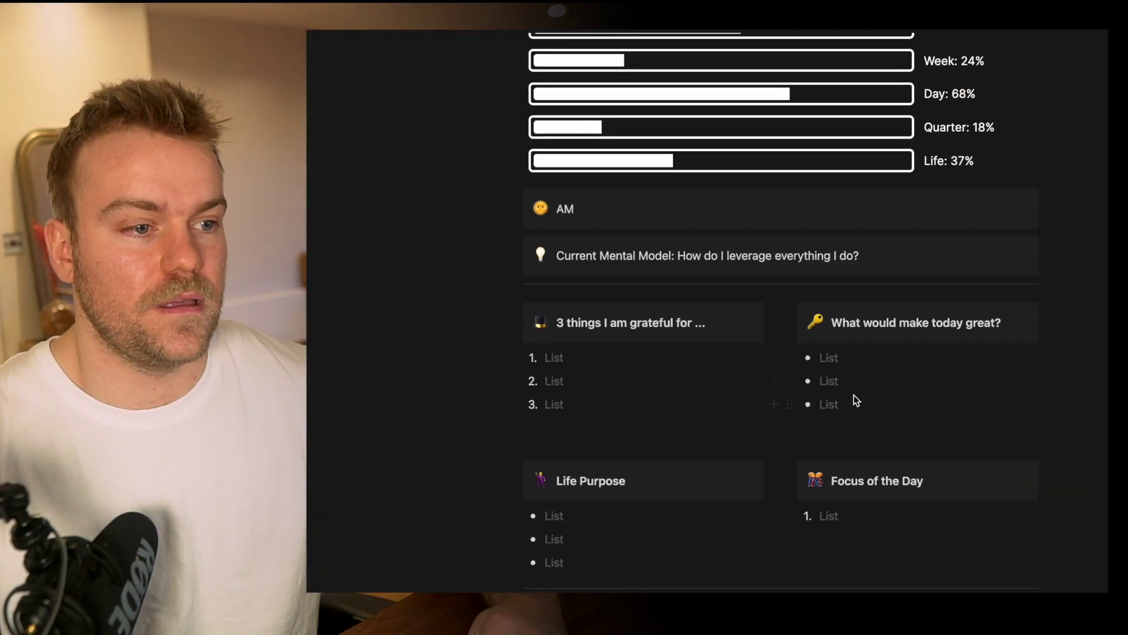
pyautogui.moveTo(856, 401); pyautogui.dragTo(811, 360)
pyautogui.press('BackSpace')
pyautogui.press('cmd+v')
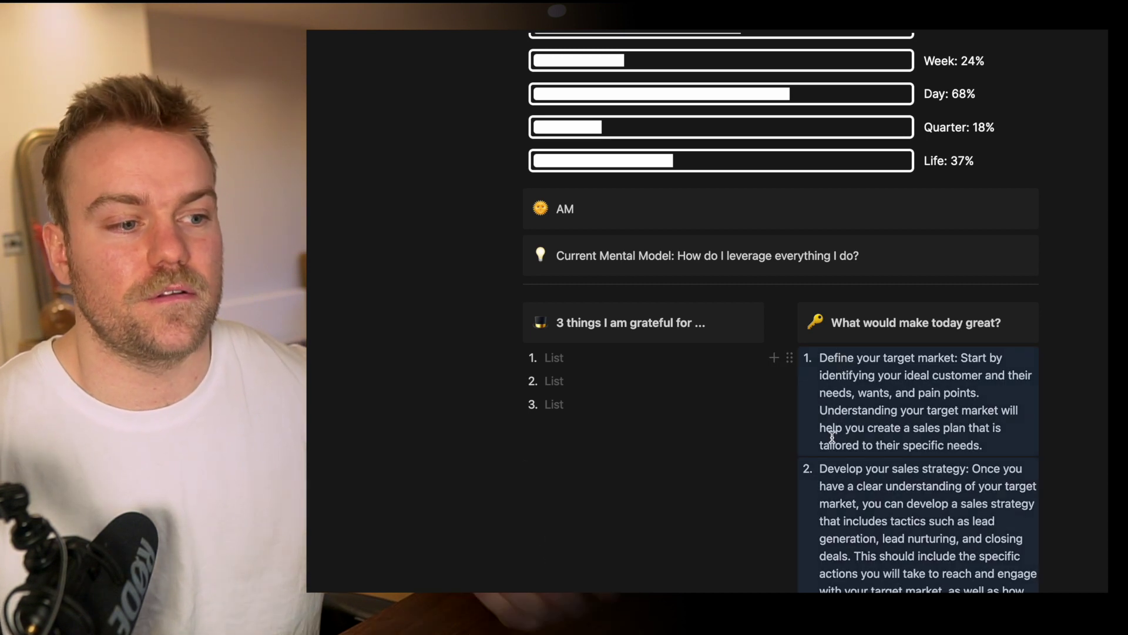
# Delete each step's explanation, keeping Define your target market, Develop your sales strategy, Create a sales plan
pyautogui.scroll(-1, 857, 426)
pyautogui.click(941, 417)
pyautogui.moveTo(990, 432); pyautogui.dragTo(963, 347)
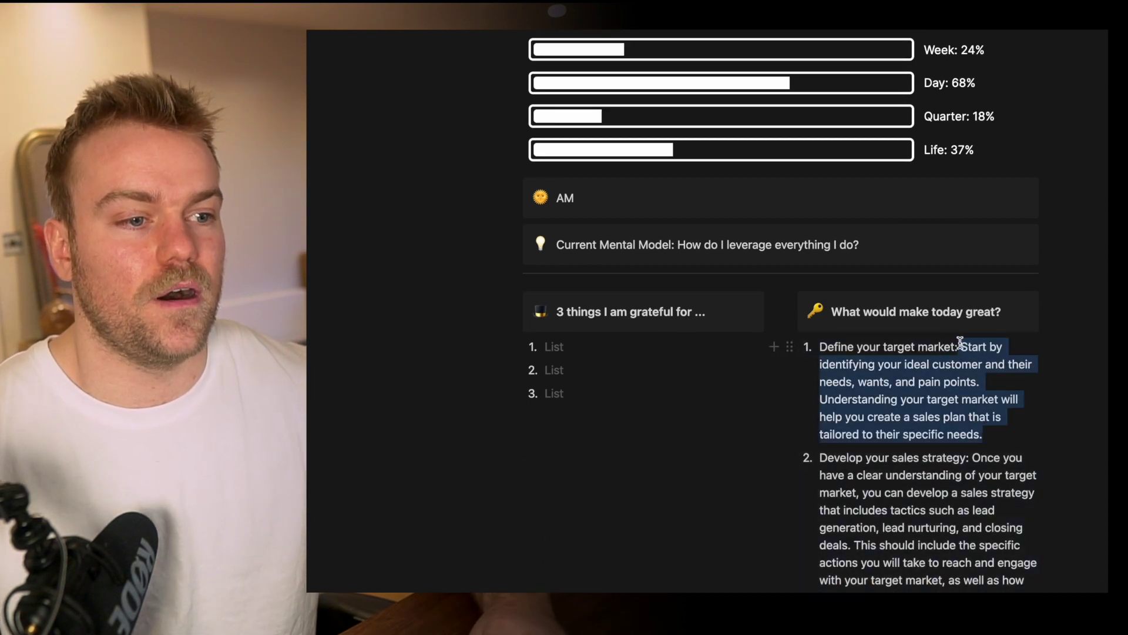
pyautogui.press('BackSpace')
pyautogui.scroll(-1, 968, 426)
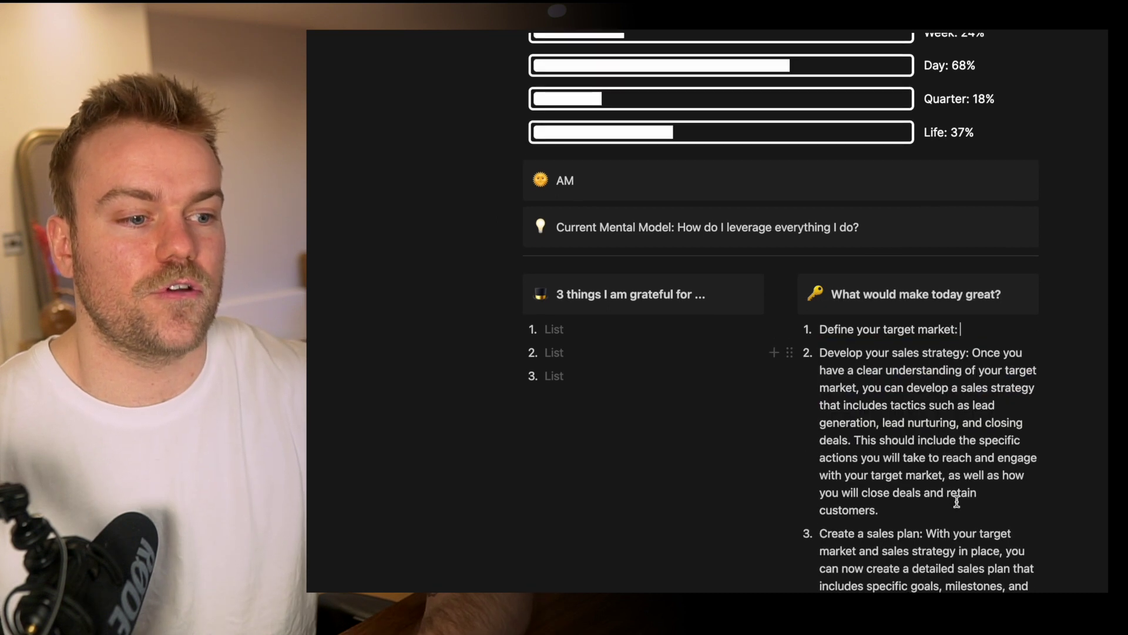
pyautogui.moveTo(955, 509); pyautogui.dragTo(970, 353)
pyautogui.press('BackSpace')
pyautogui.scroll(-2, 971, 352)
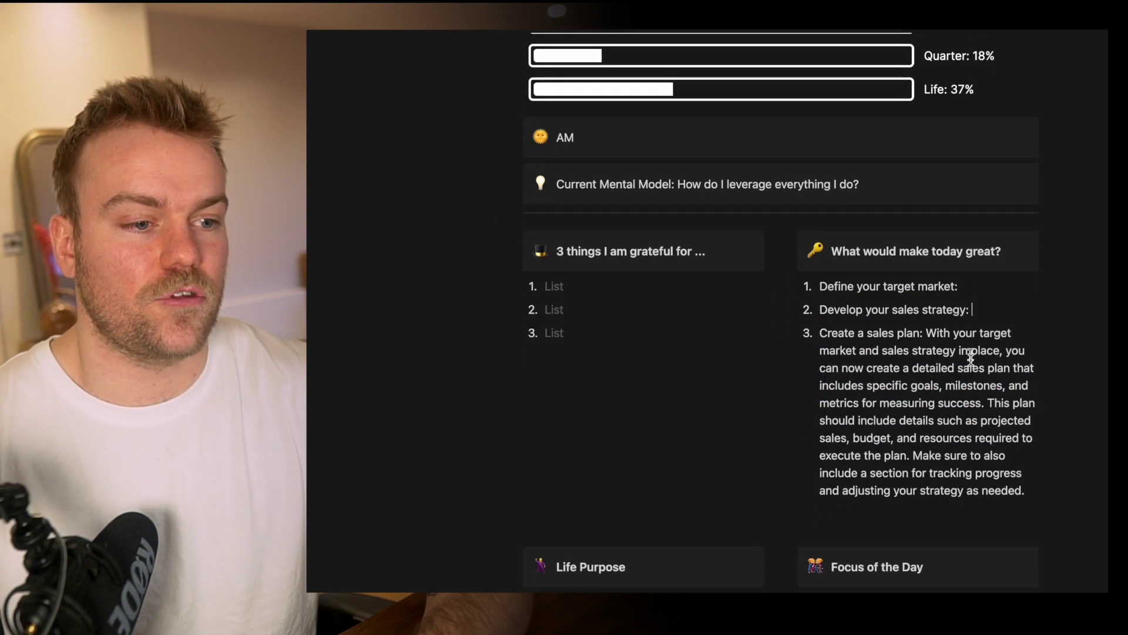
pyautogui.moveTo(1027, 492); pyautogui.dragTo(925, 338)
pyautogui.press('BackSpace')
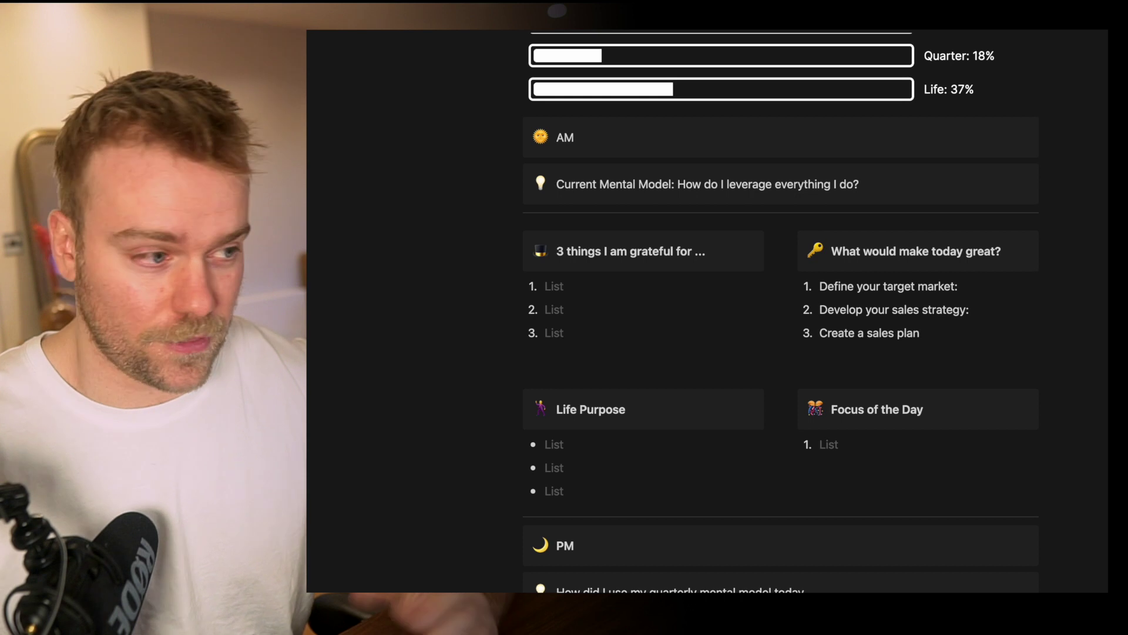
# Enter Life Purpose 'I lead teams creating products that simplify lives' and begin Focus item 'Create a sales plan'
pyautogui.click(547, 444)
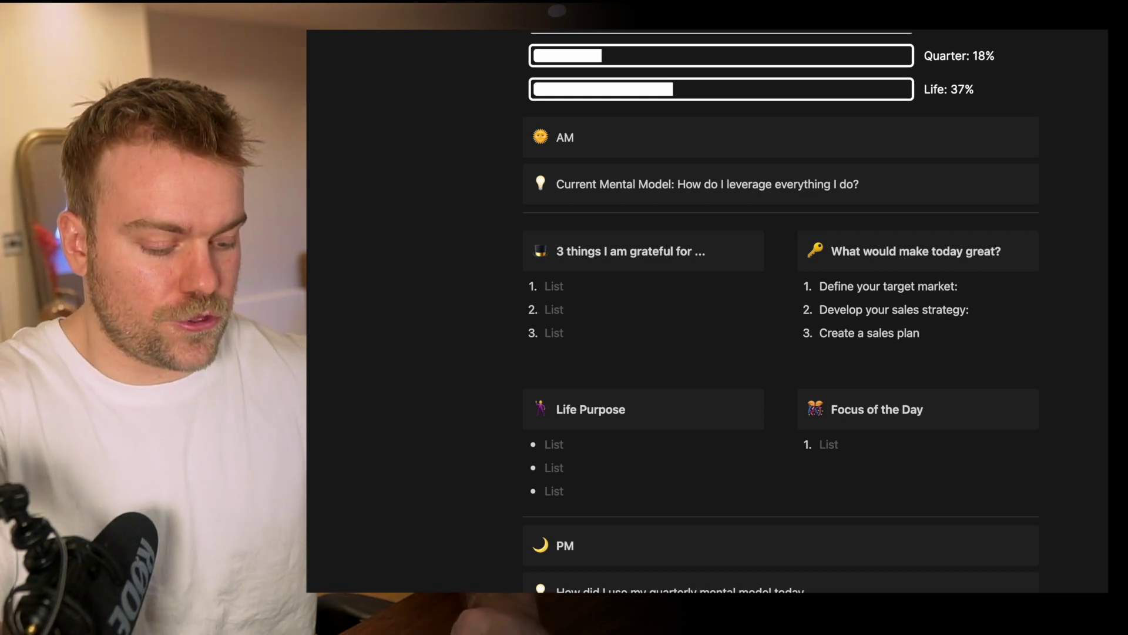
pyautogui.write('I lead team')
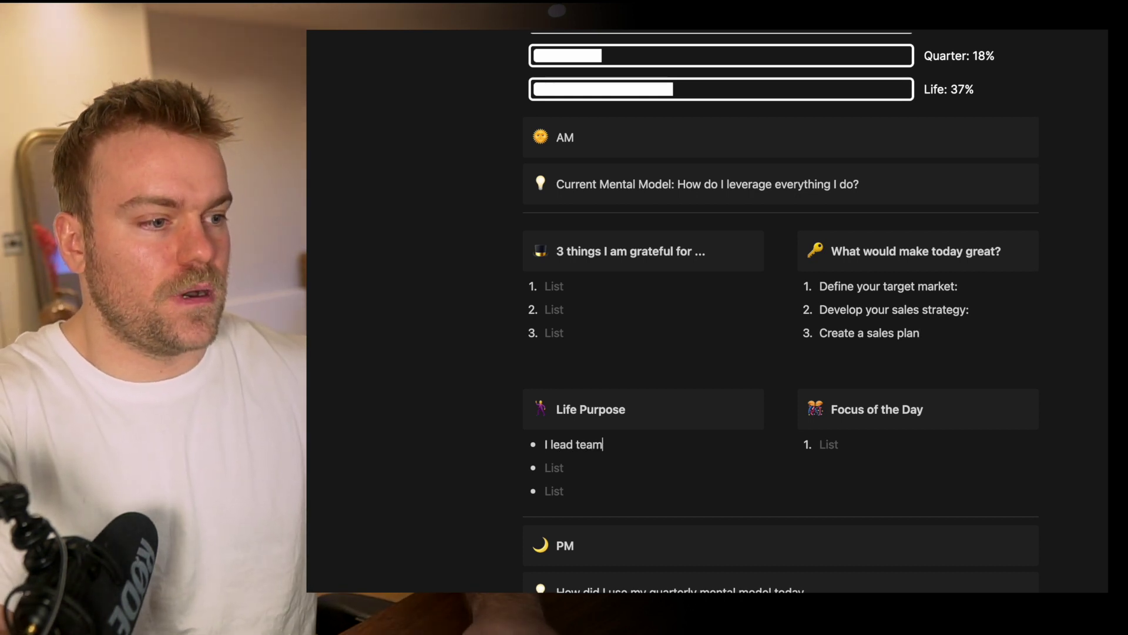
pyautogui.write('s creating pro')
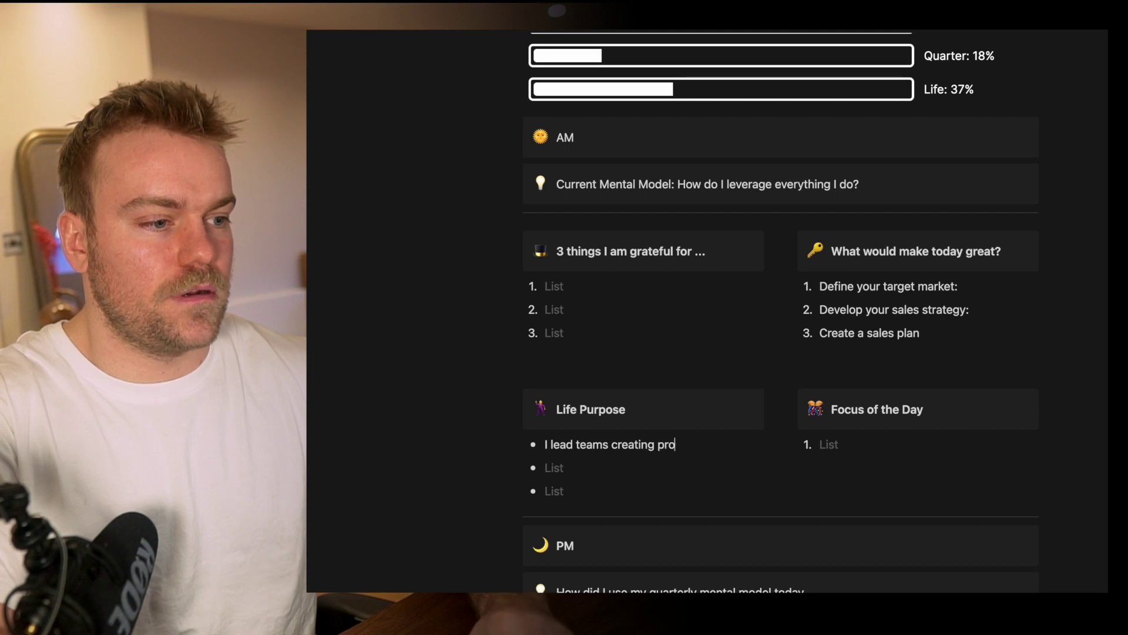
pyautogui.write('du')
pyautogui.write('uc')
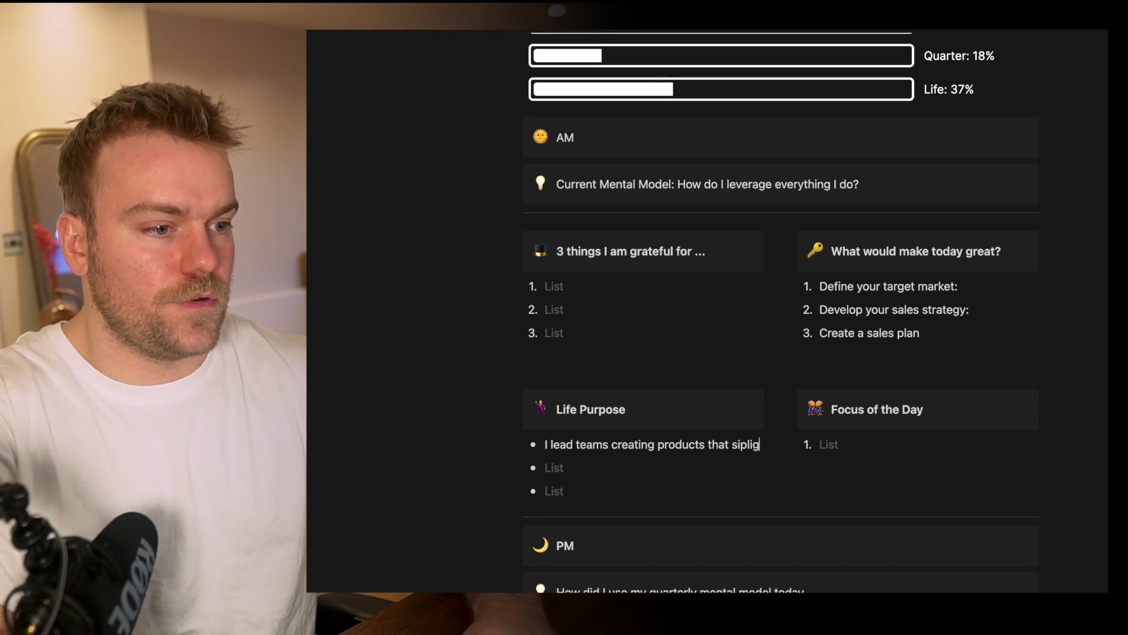
pyautogui.write('ts that simplify')
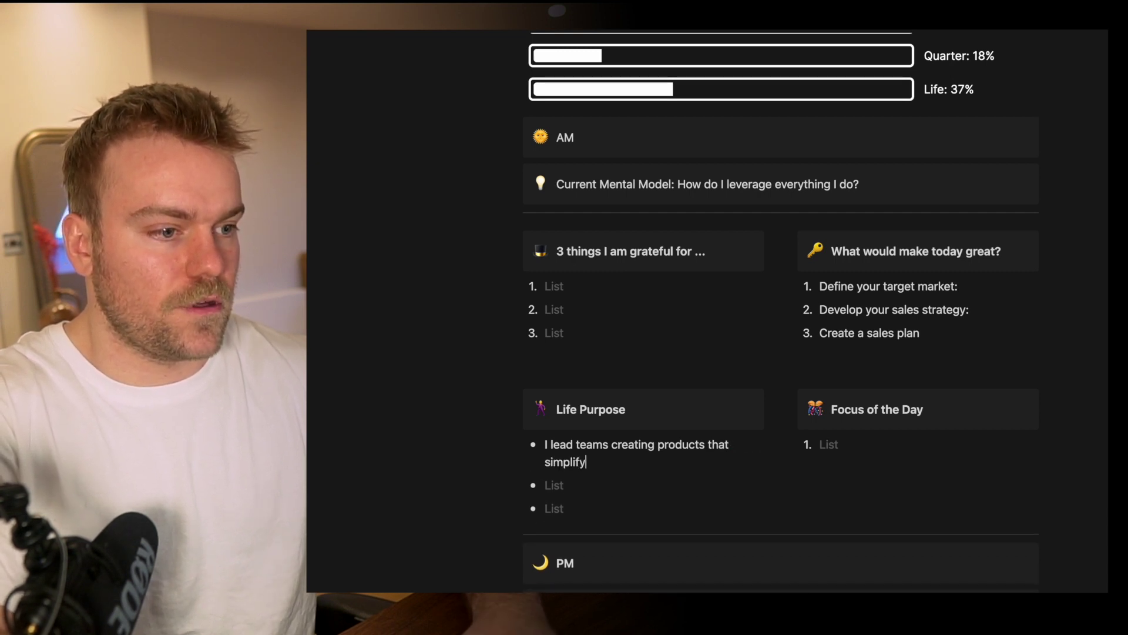
pyautogui.write(' liv')
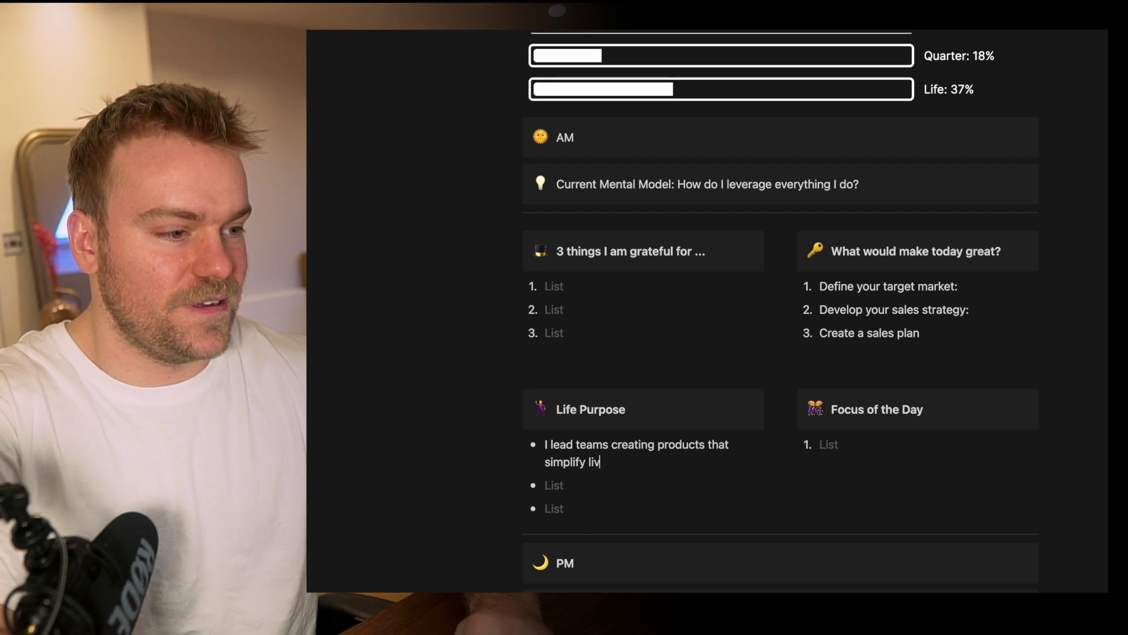
pyautogui.write('es')
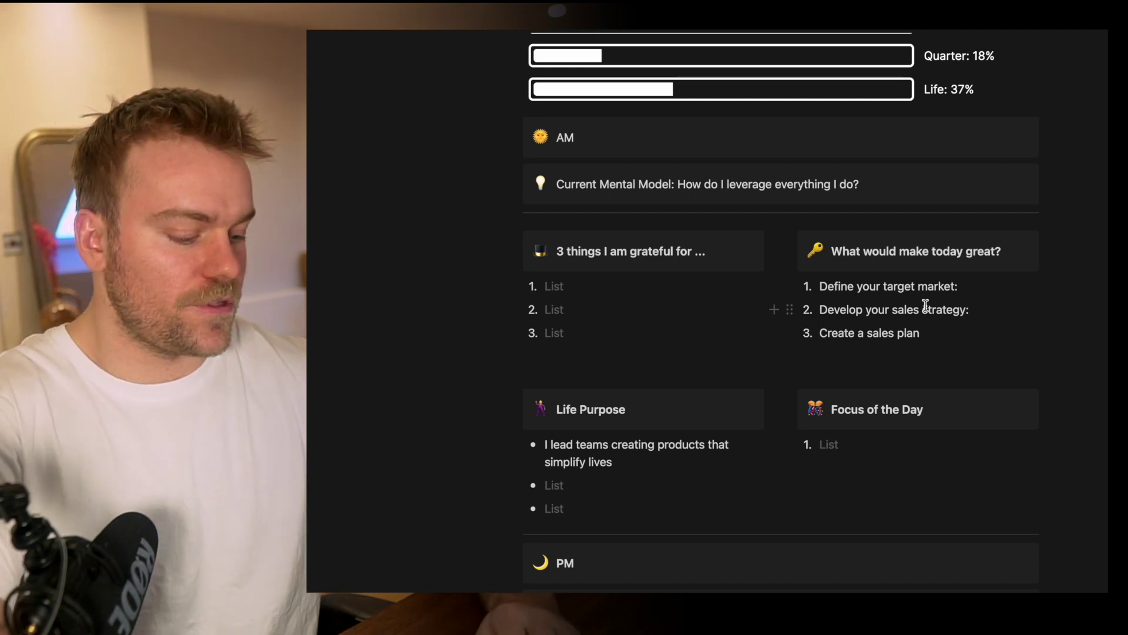
pyautogui.write('Create a s')
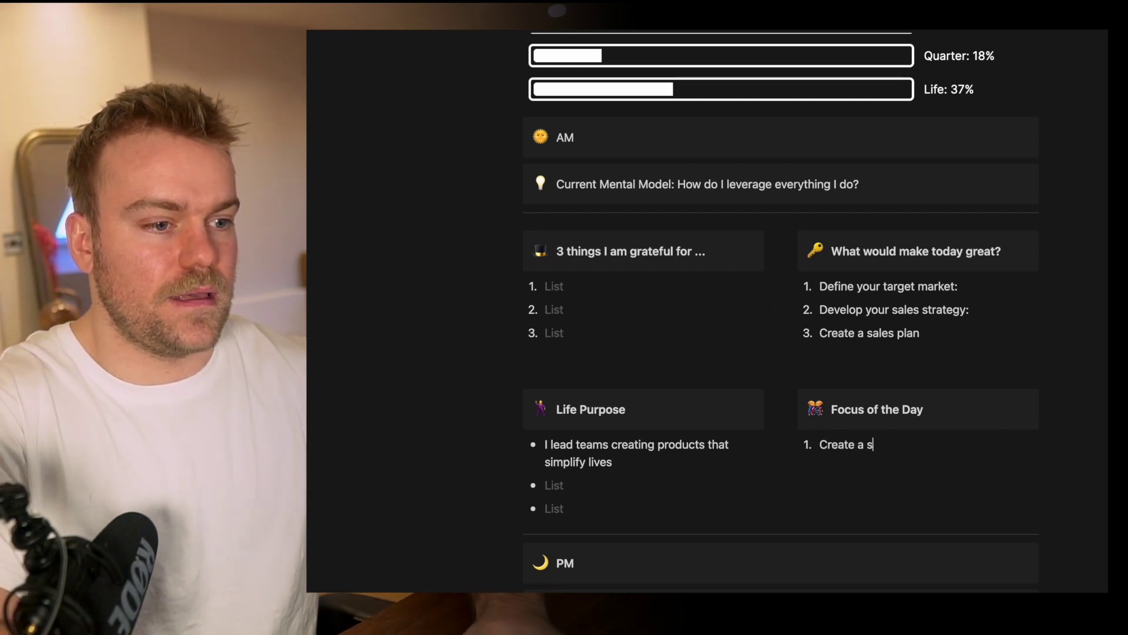
pyautogui.write('ales plan')
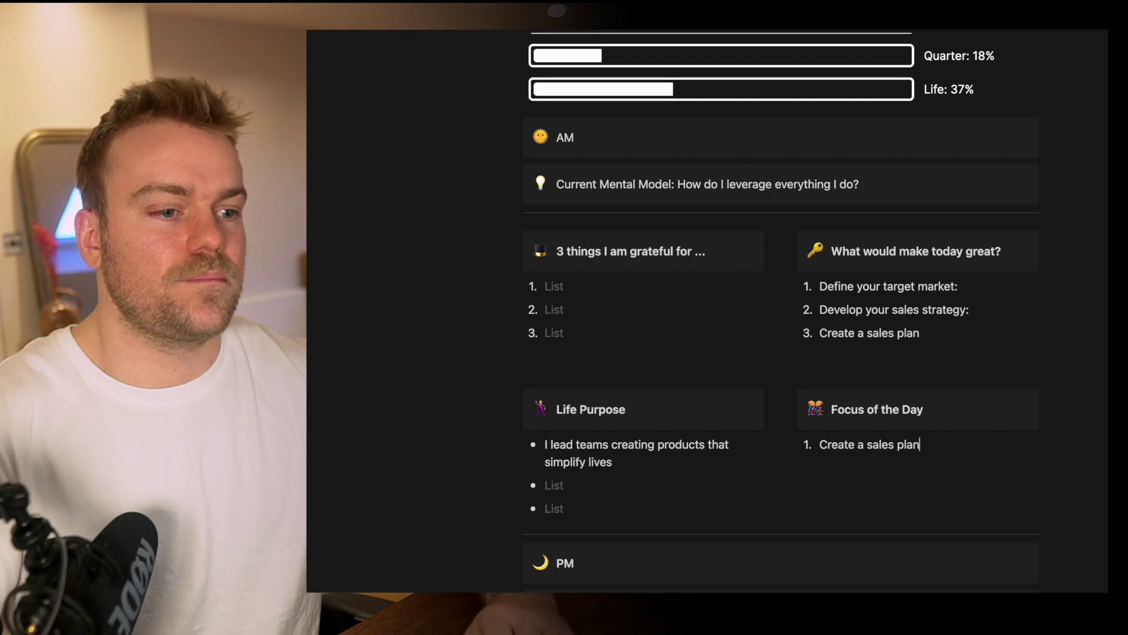
pyautogui.scroll(-2, 705, 317)
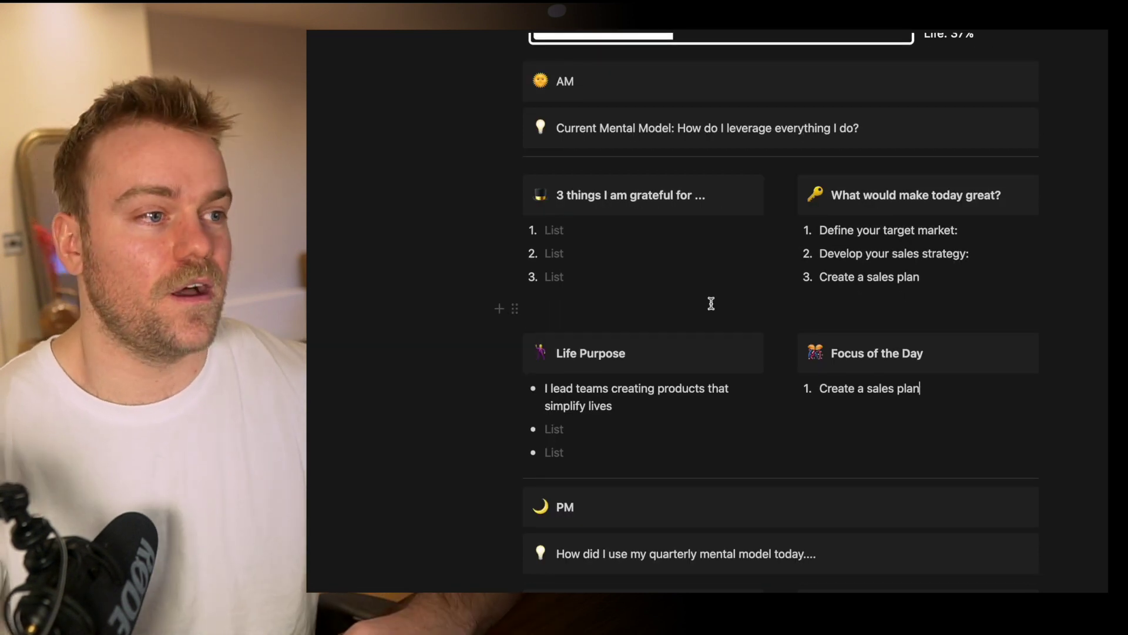
pyautogui.scroll(-2, 766, 327)
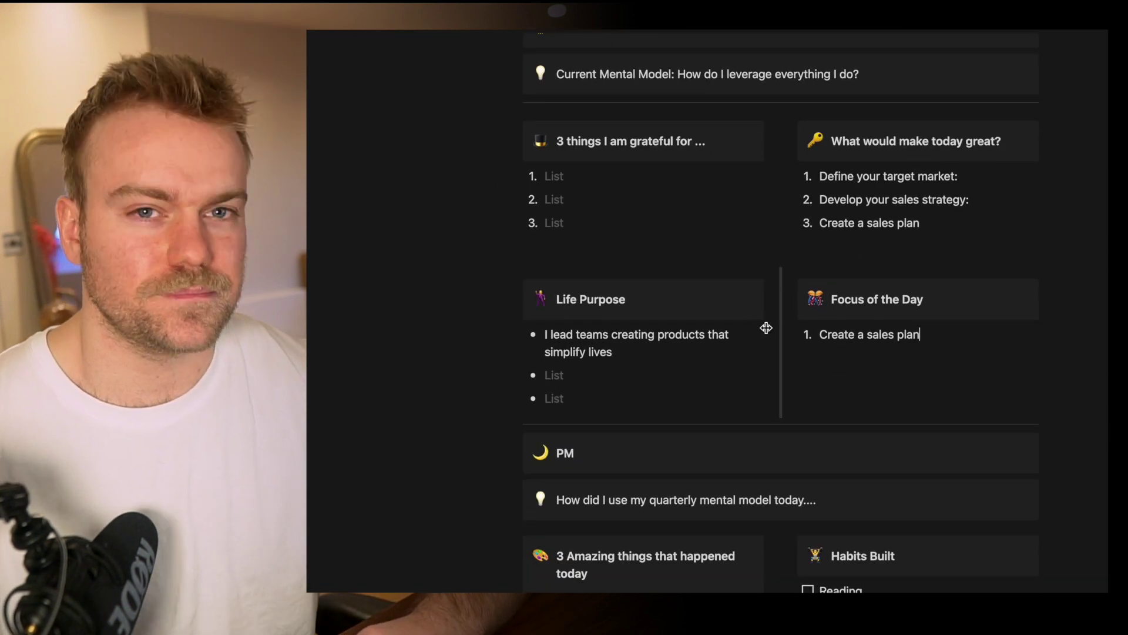
pyautogui.scroll(-4, 766, 327)
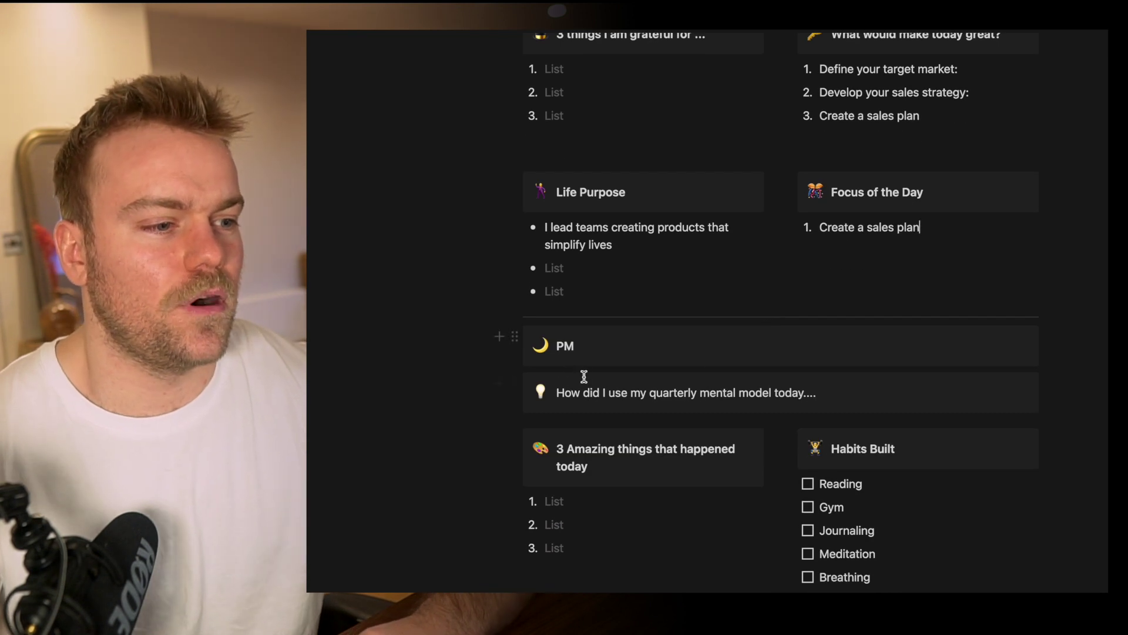
pyautogui.scroll(-1, 586, 380)
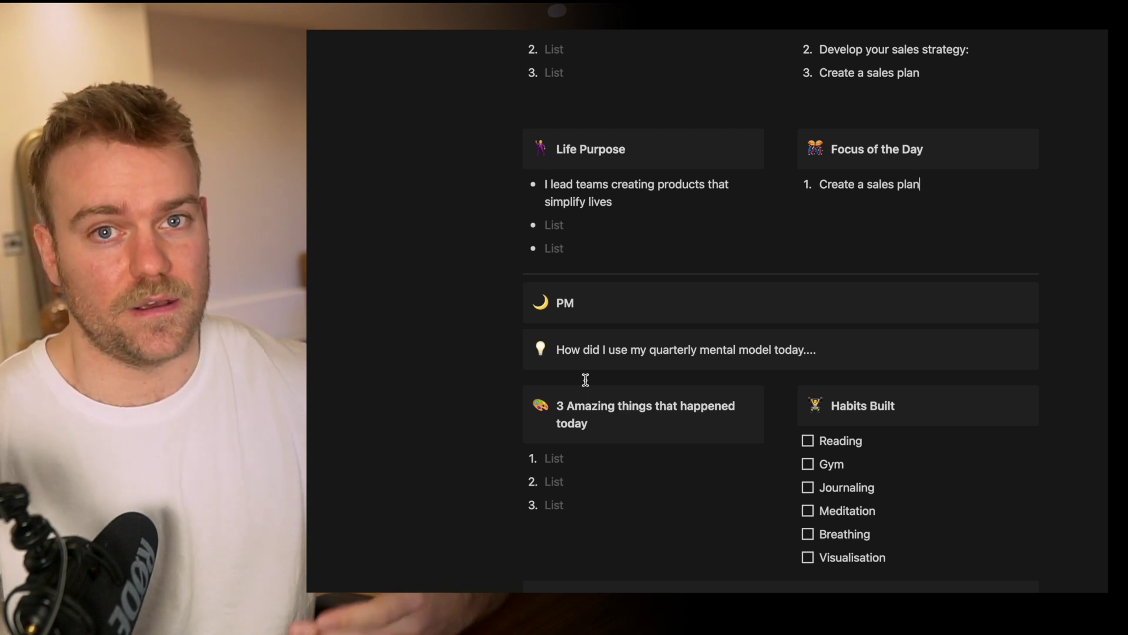
pyautogui.scroll(-1, 584, 382)
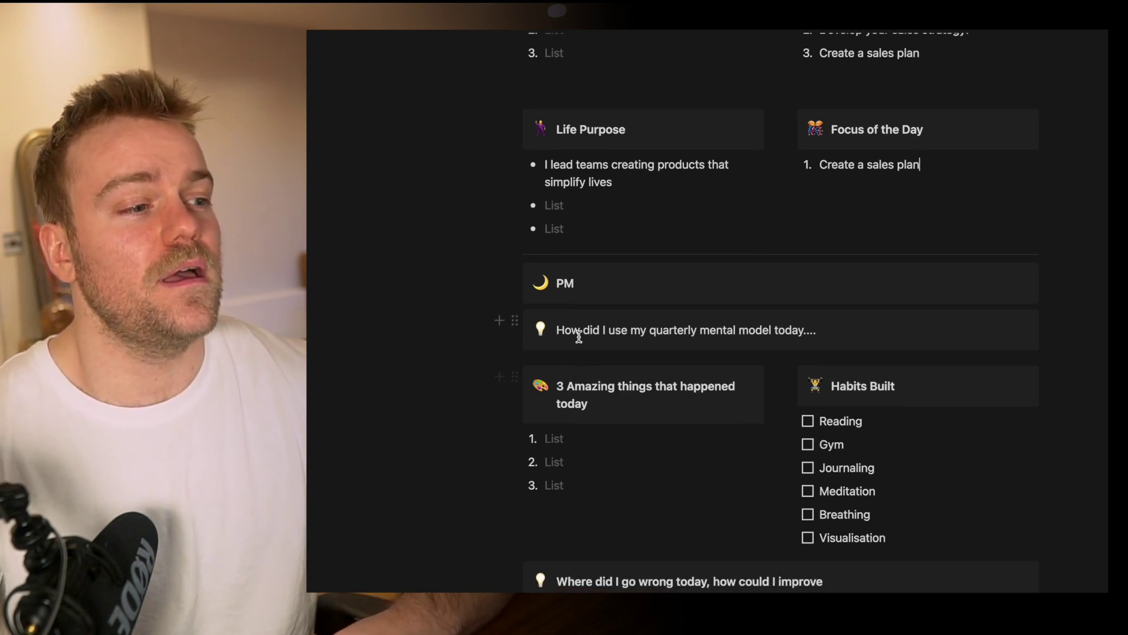
pyautogui.scroll(10, 622, 322)
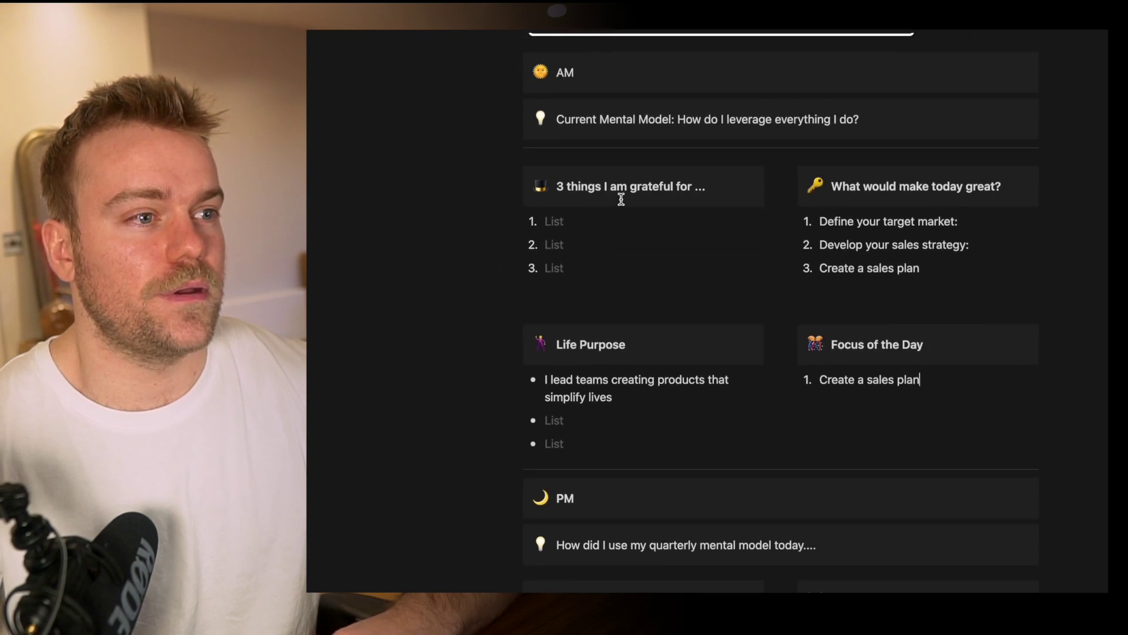
pyautogui.scroll(-3, 697, 349)
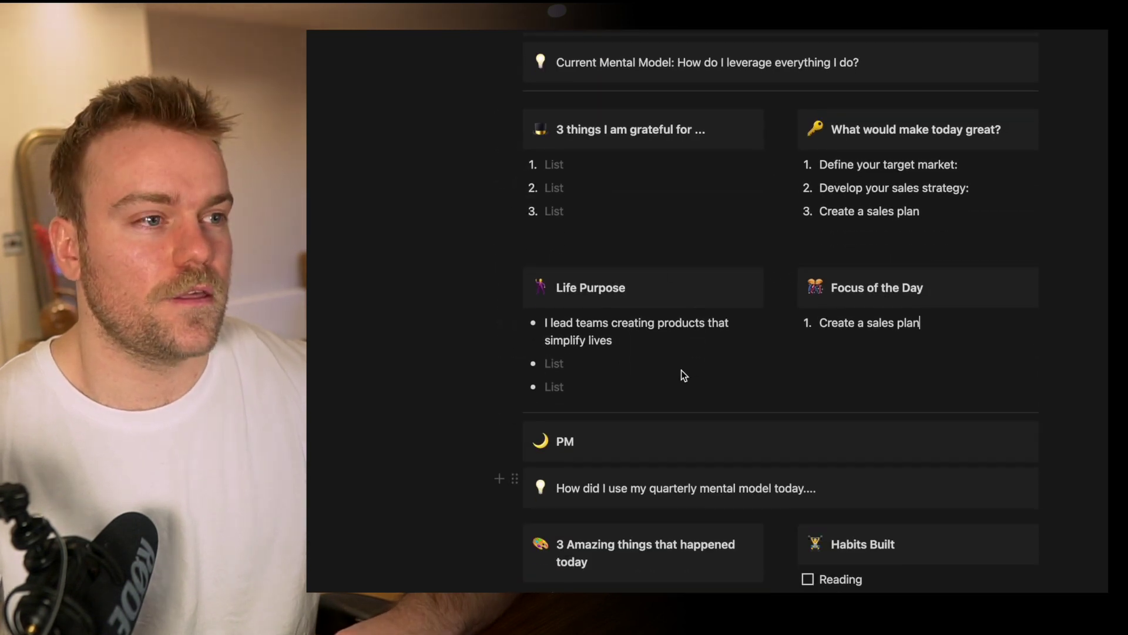
pyautogui.scroll(4, 679, 373)
pyautogui.scroll(-1, 728, 333)
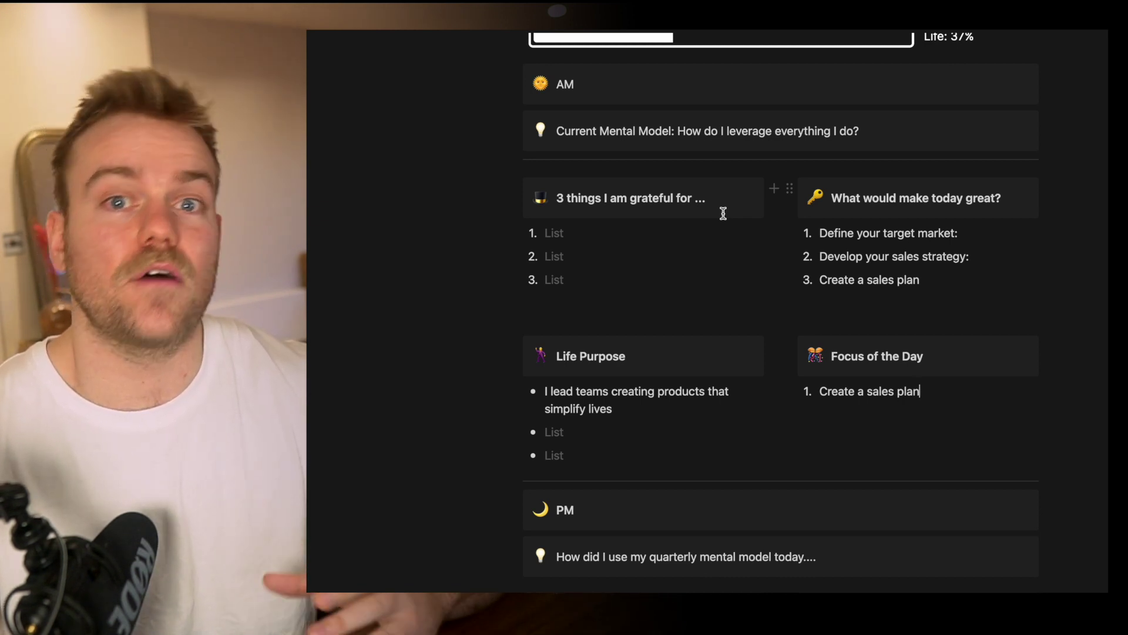
pyautogui.scroll(-2, 724, 214)
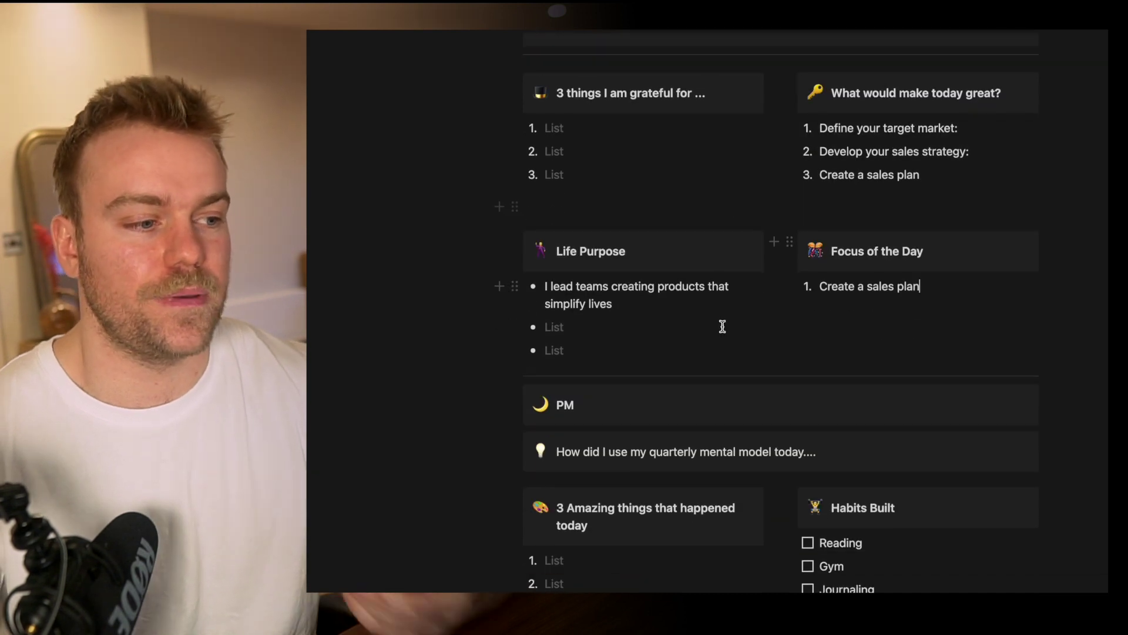
pyautogui.scroll(1, 723, 327)
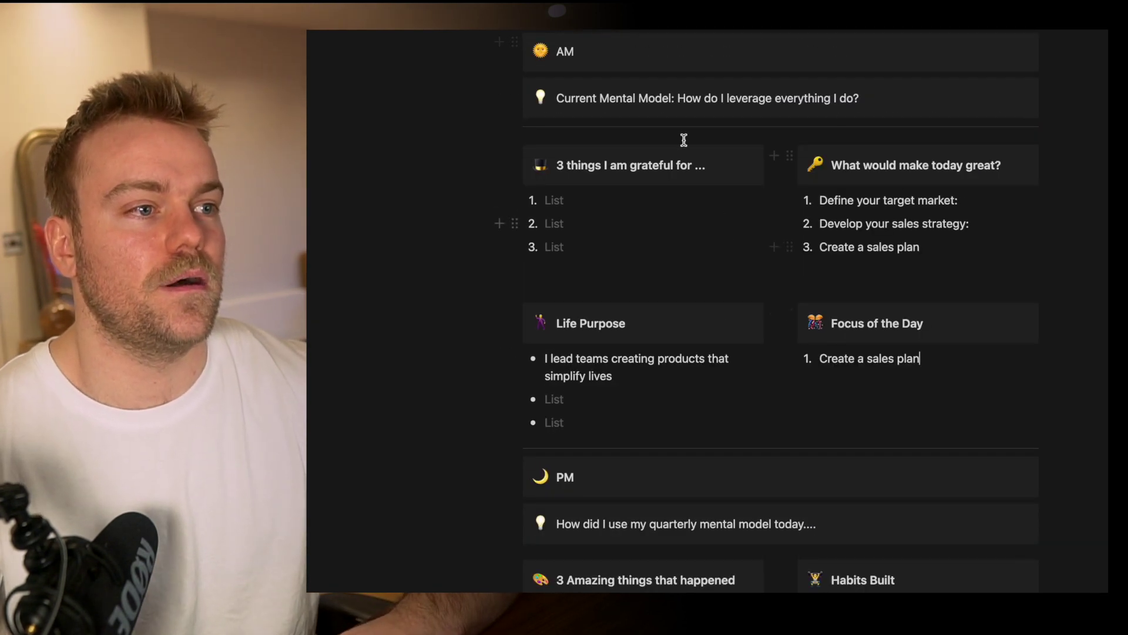
pyautogui.scroll(-2, 715, 277)
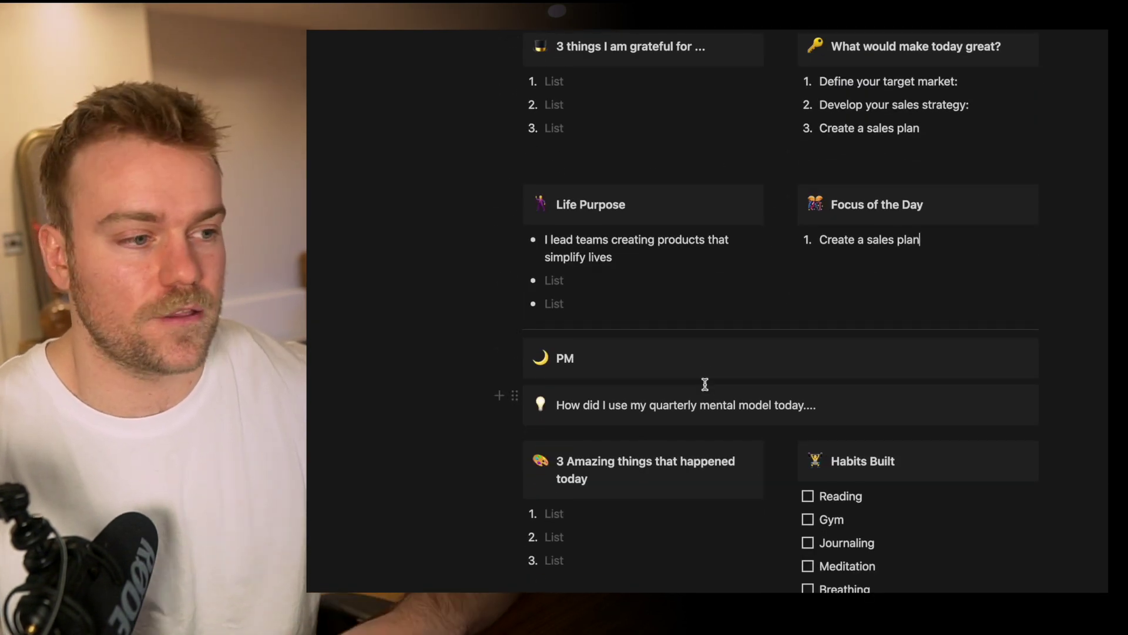
pyautogui.scroll(-1, 705, 384)
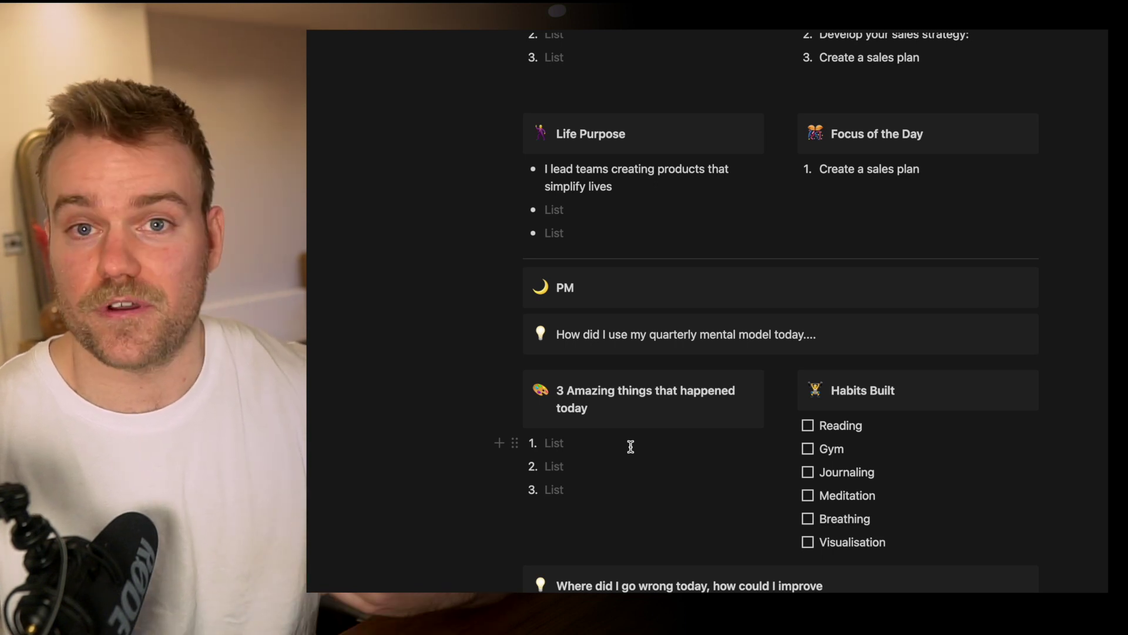
# Return to the ChatGPT chat and select the mindfulness question about small mindful moments
pyautogui.hotkey('ctrl', 'Up')
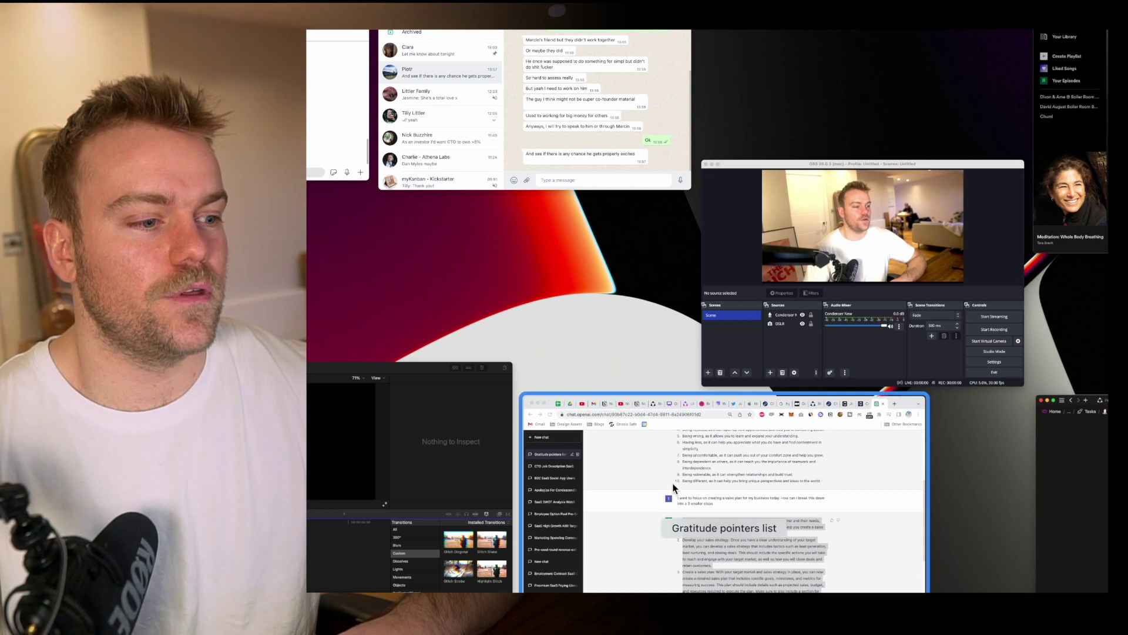
pyautogui.click(673, 484)
pyautogui.scroll(-4, 673, 484)
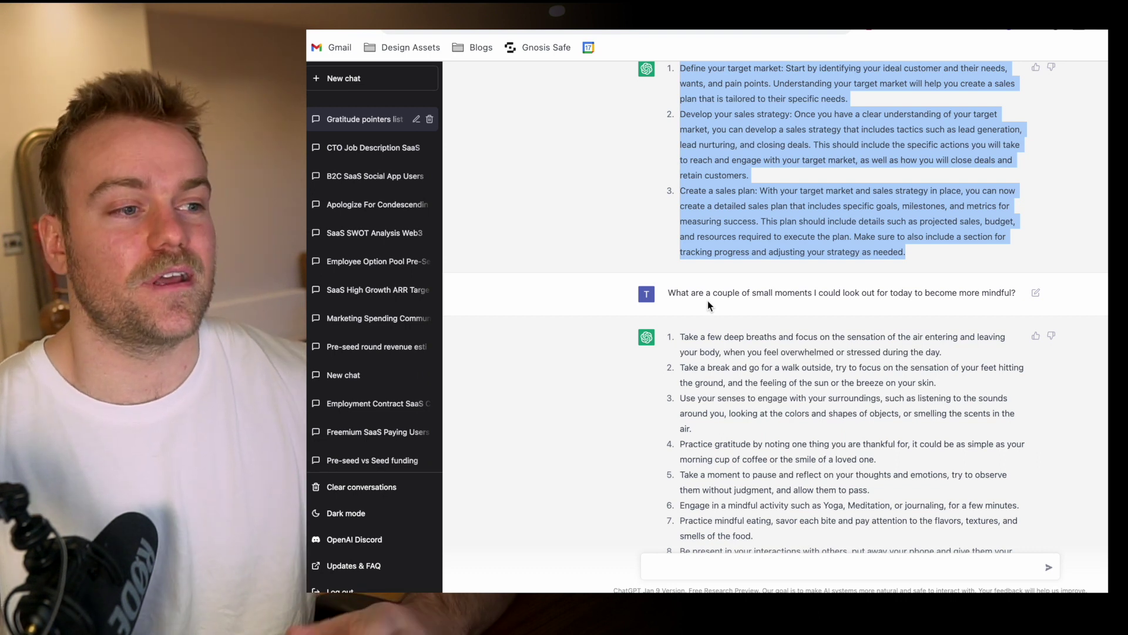
pyautogui.tripleClick(729, 291)
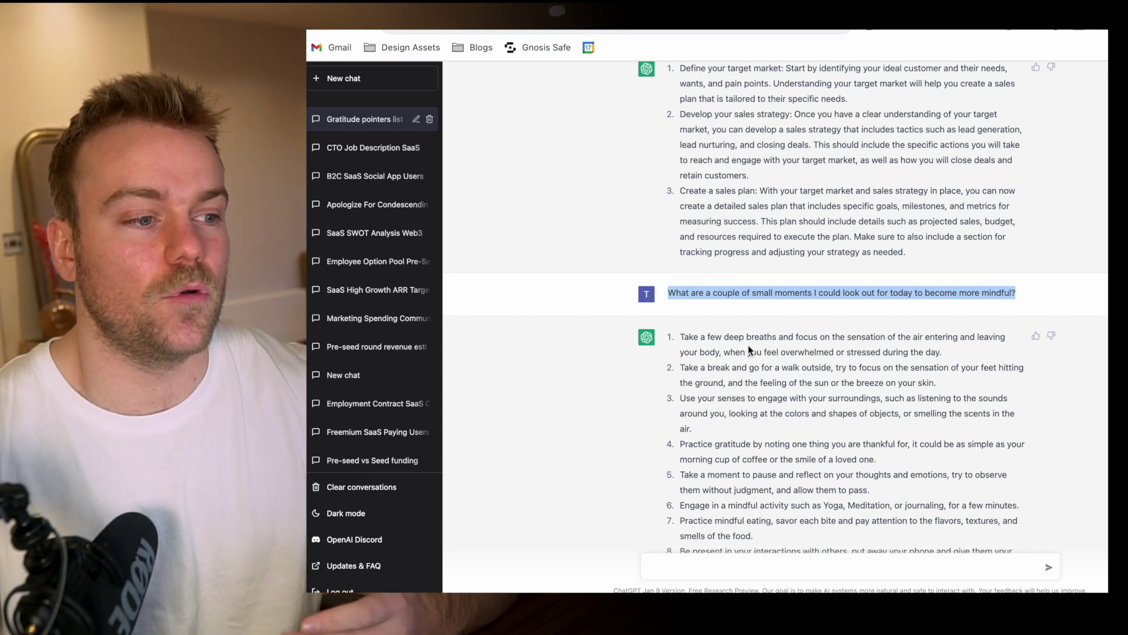
pyautogui.scroll(-1, 749, 344)
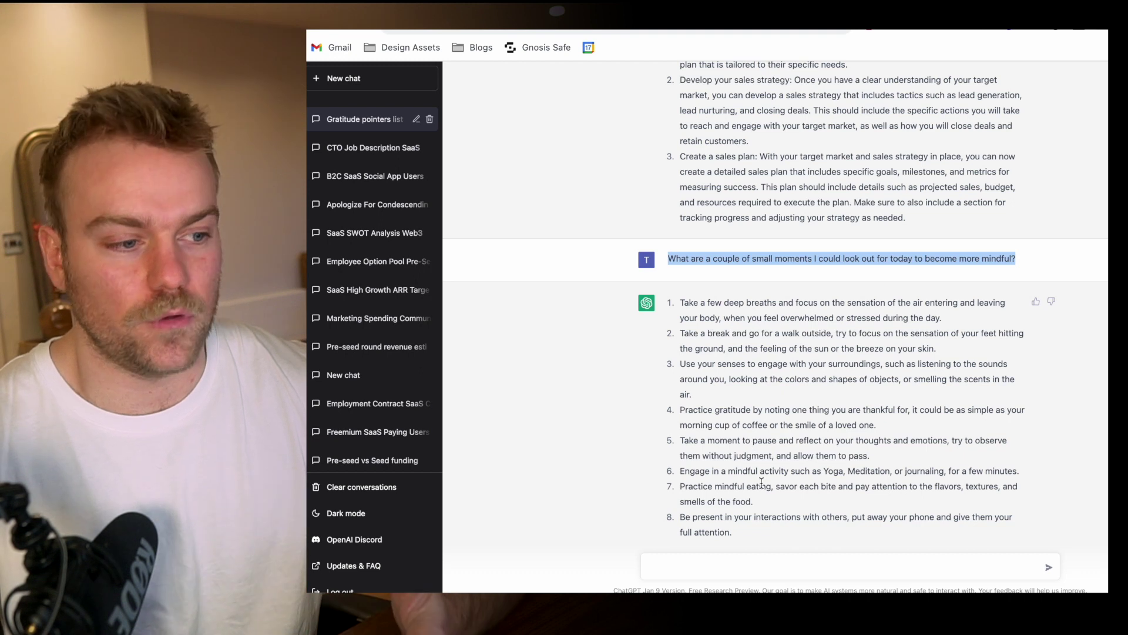
# Back in Notion's PM section, place the cursor in the 3 Amazing things, then Where did I go wrong lists
pyautogui.hotkey('ctrl', 'Up')
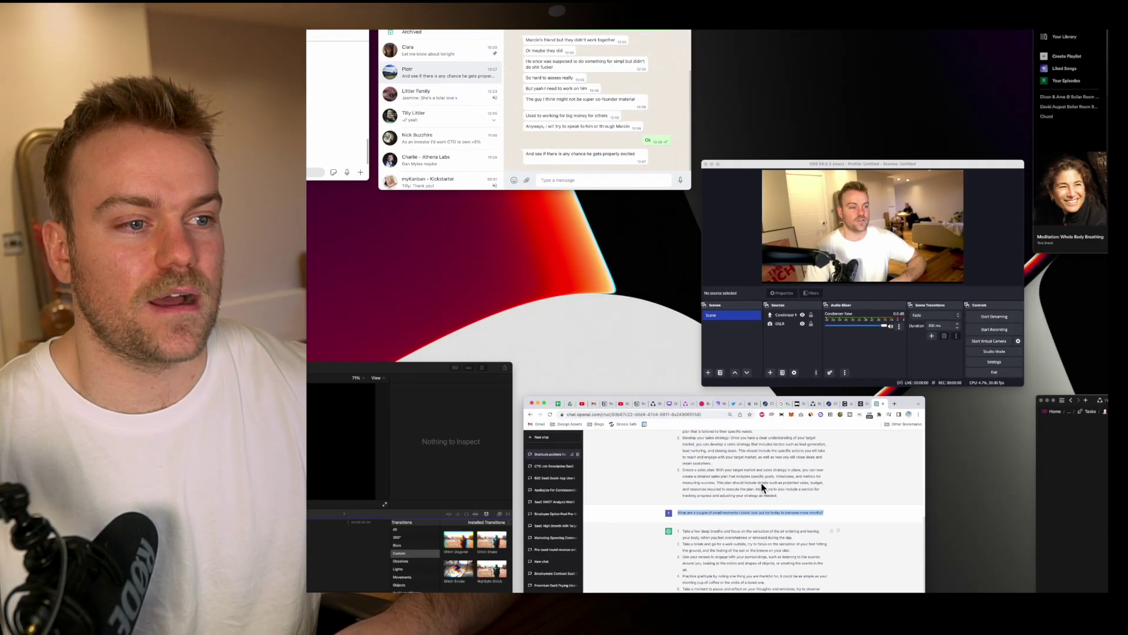
pyautogui.click(693, 504)
pyautogui.click(633, 451)
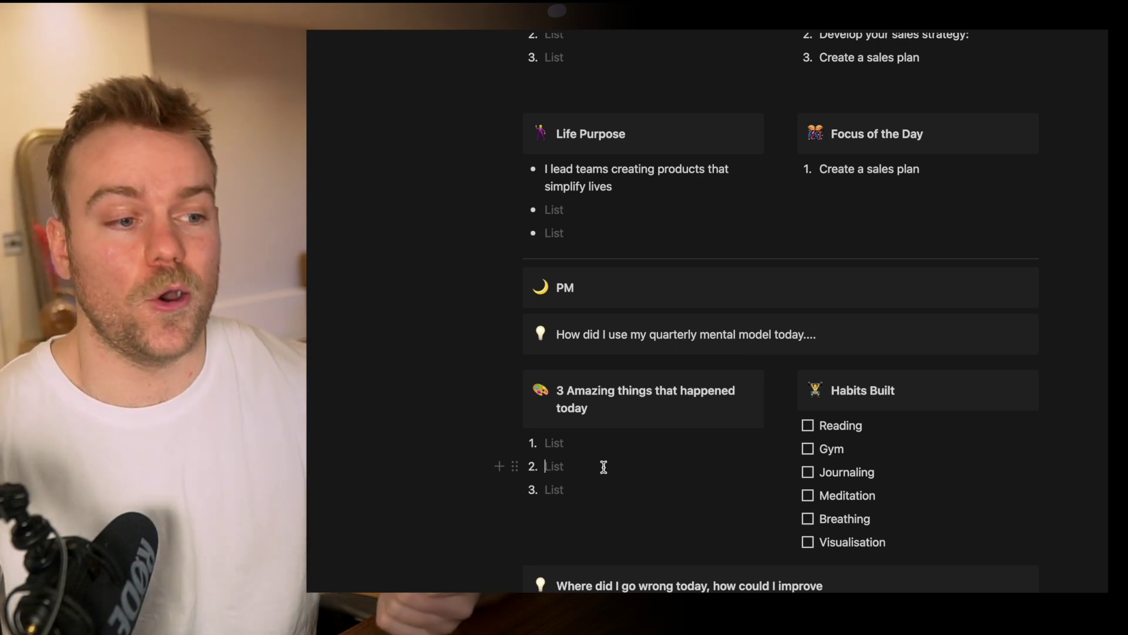
pyautogui.scroll(-3, 855, 424)
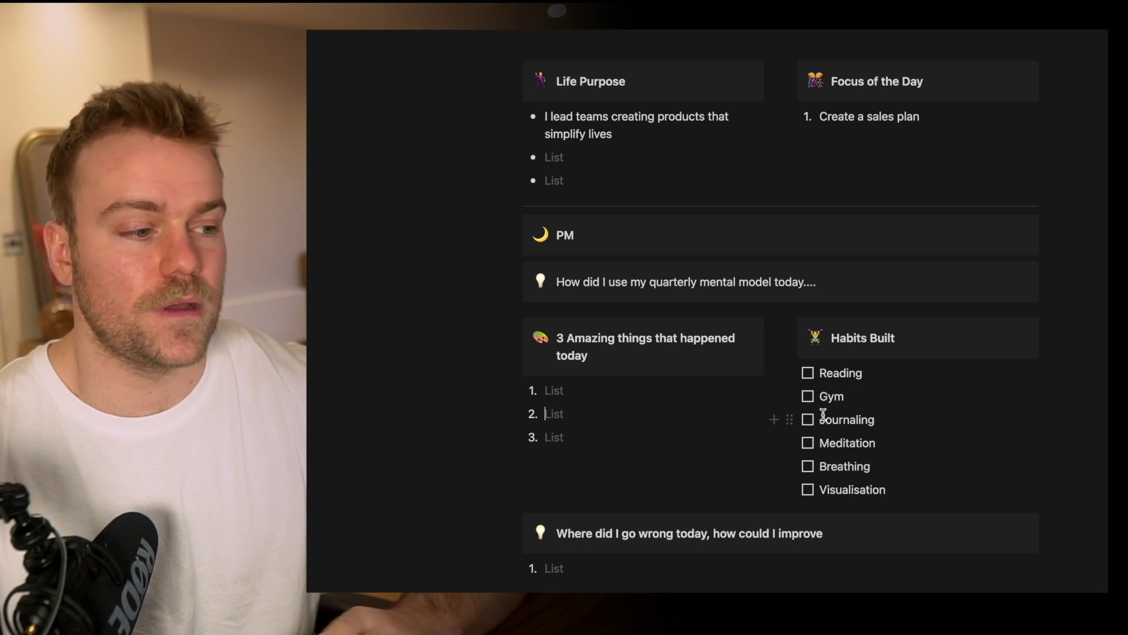
pyautogui.scroll(-3, 823, 415)
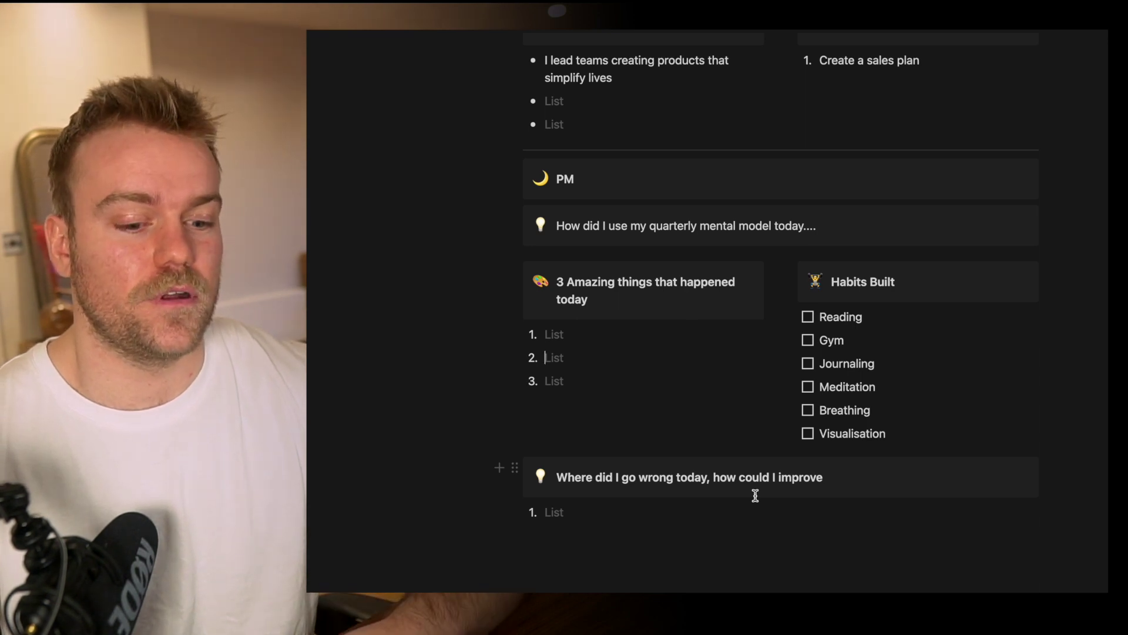
pyautogui.click(702, 510)
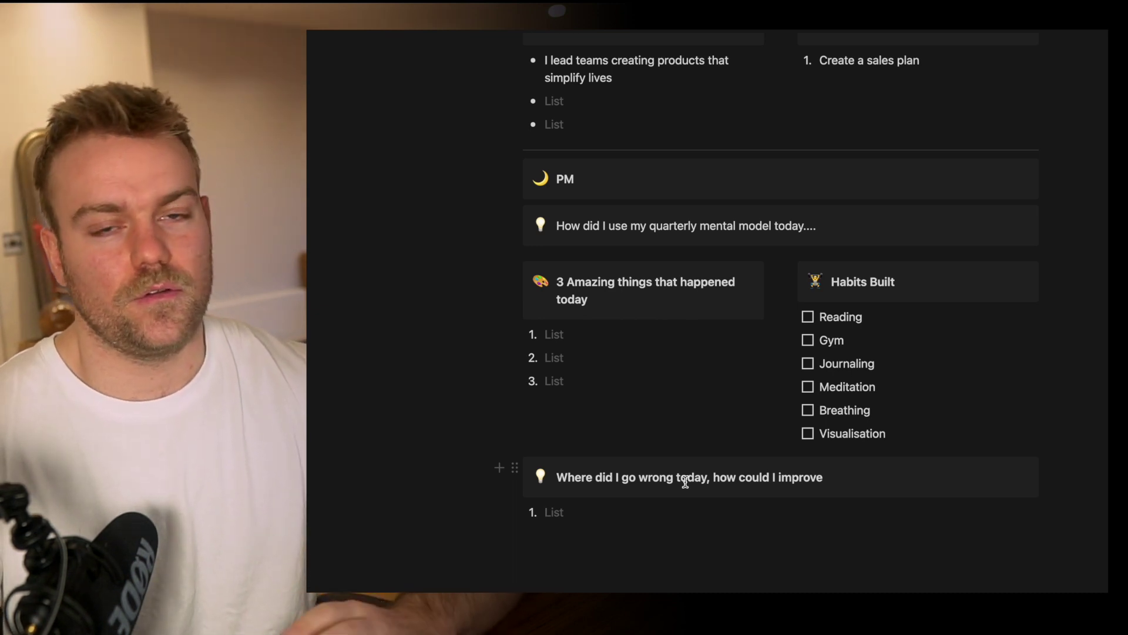
# Open the ChatGPT chat about stopping unproductive outbursts with a co-founder
pyautogui.hotkey('ctrl', 'Up')
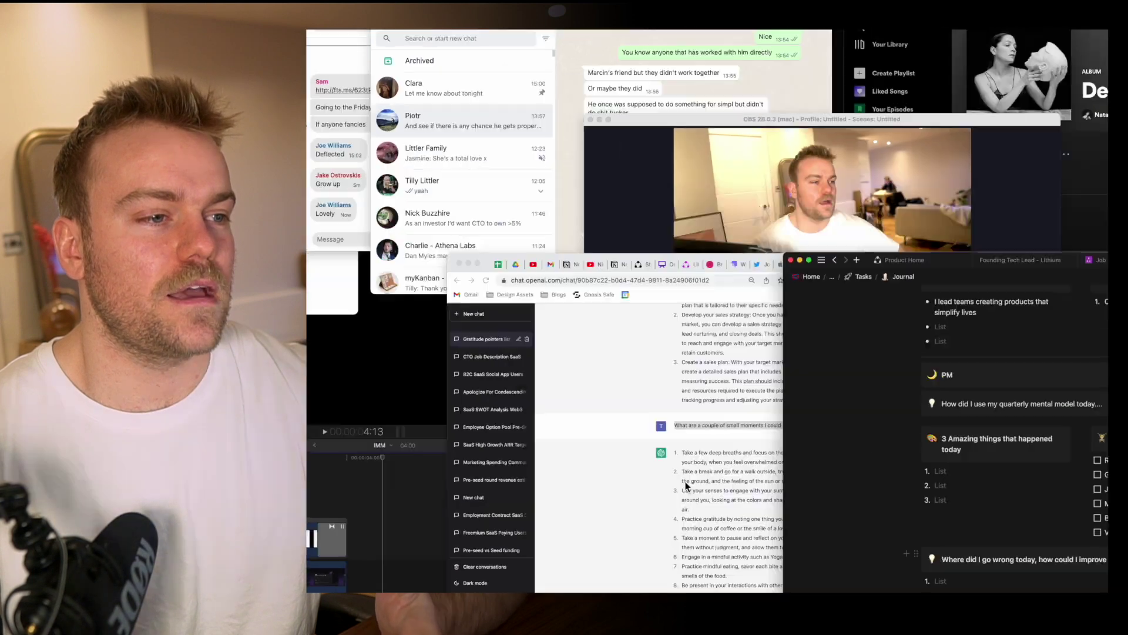
pyautogui.click(709, 476)
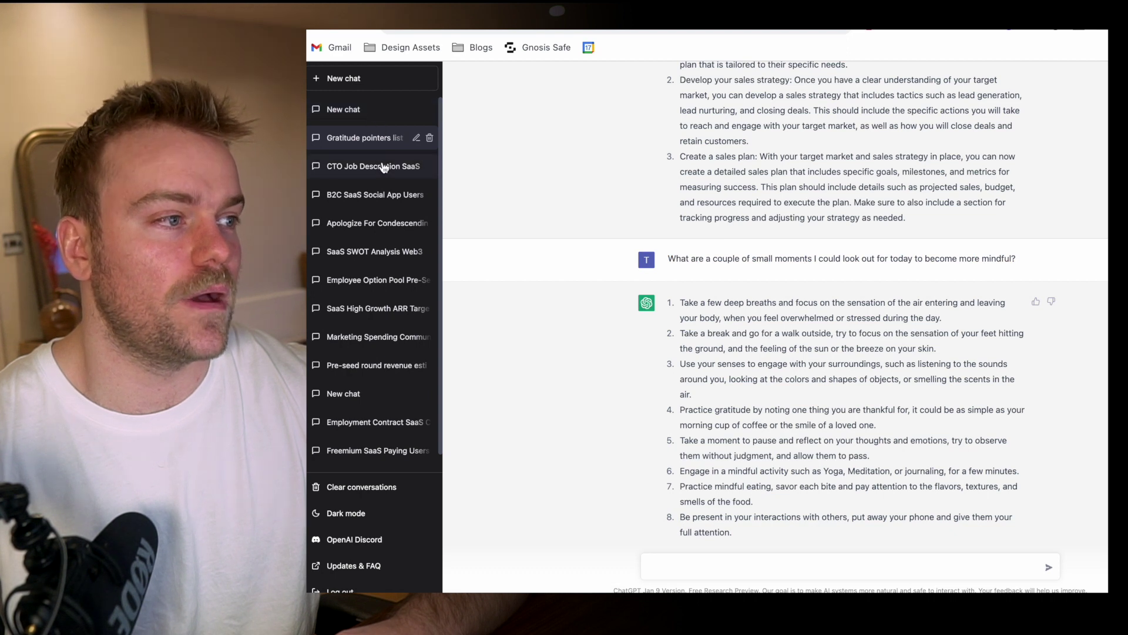
pyautogui.click(370, 109)
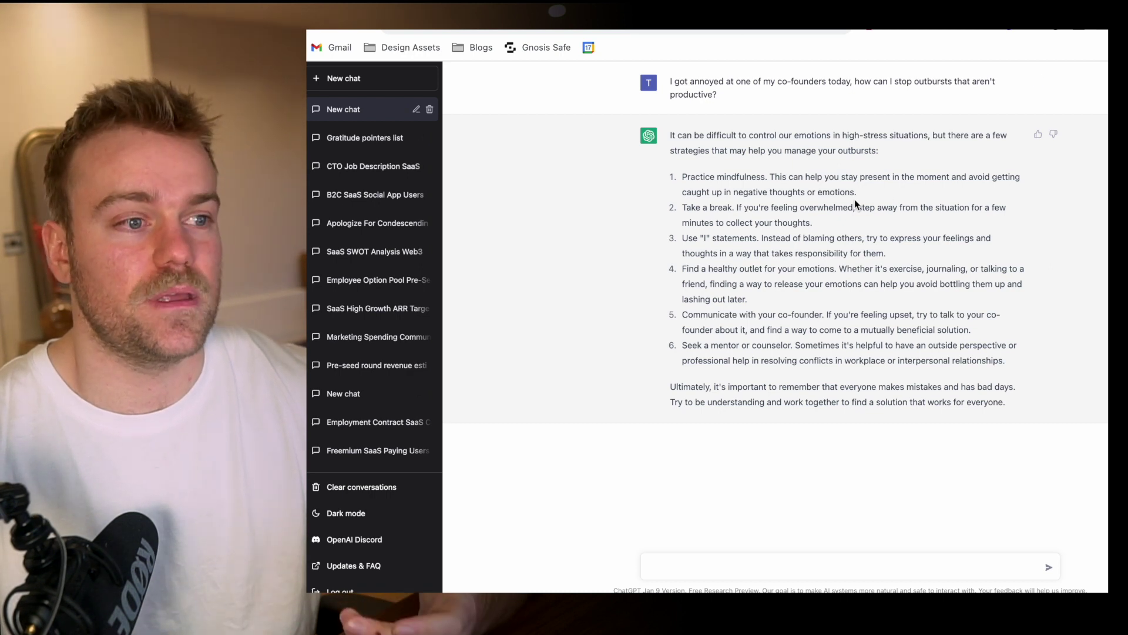
# Return to the Notion journal's PM section showing the empty Where did I go wrong today list
pyautogui.hotkey('ctrl', 'Up')
pyautogui.hotkey('ctrl', 'Right')
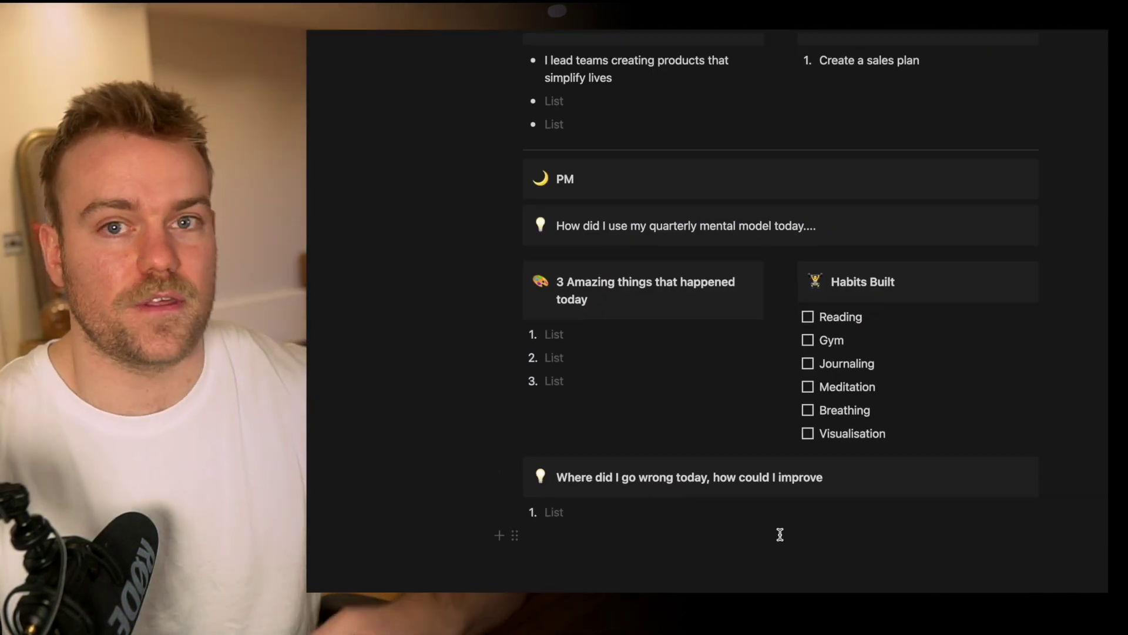
pyautogui.scroll(-1, 781, 534)
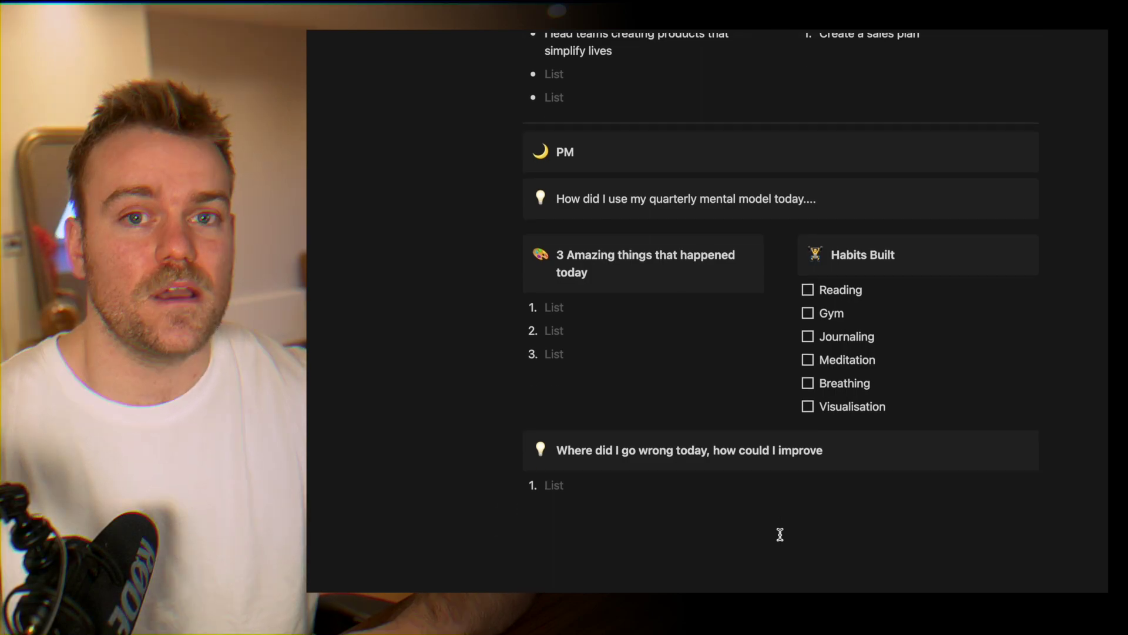